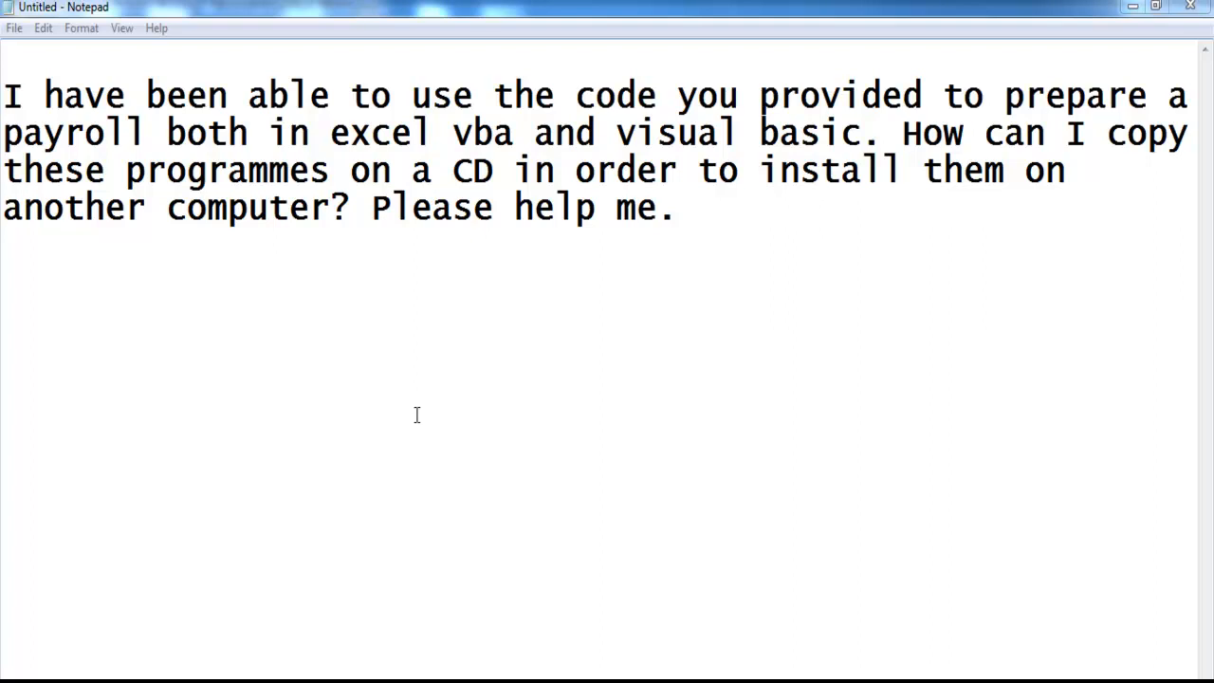
Step: Examine the note asking how to copy the Excel VBA and Visual Basic payroll programs to a CD
{"action": "key", "text": "shift+Left"}
{"action": "key", "text": "shift+Left"}
{"action": "key", "text": "shift+Left"}
{"action": "key", "text": "shift+Left"}
{"action": "key", "text": "shift+Left"}
{"action": "key", "text": "shift+Left"}
{"action": "key", "text": "shift+Left"}
{"action": "key", "text": "shift+Left"}
{"action": "key", "text": "shift+Left"}
{"action": "key", "text": "shift+Left"}
{"action": "key", "text": "shift+Left"}
{"action": "key", "text": "shift+Left"}
{"action": "key", "text": "shift+Left"}
{"action": "key", "text": "shift+Left"}
{"action": "key", "text": "shift+Left"}
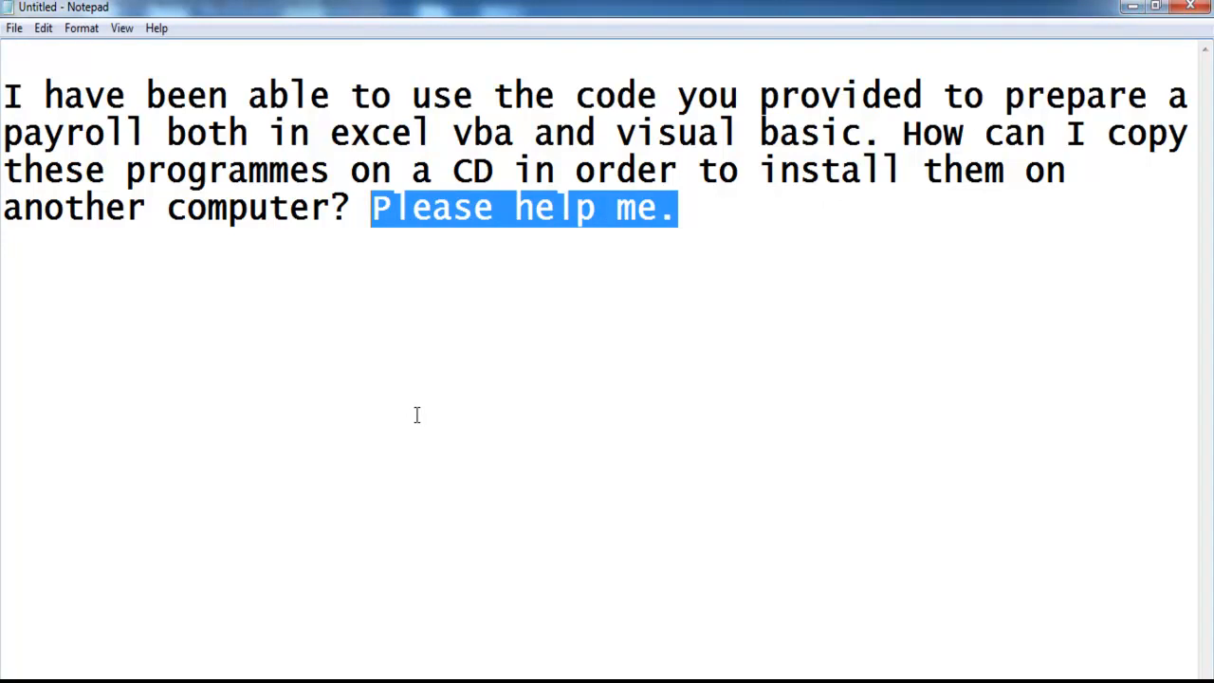
{"action": "key", "text": "Right"}
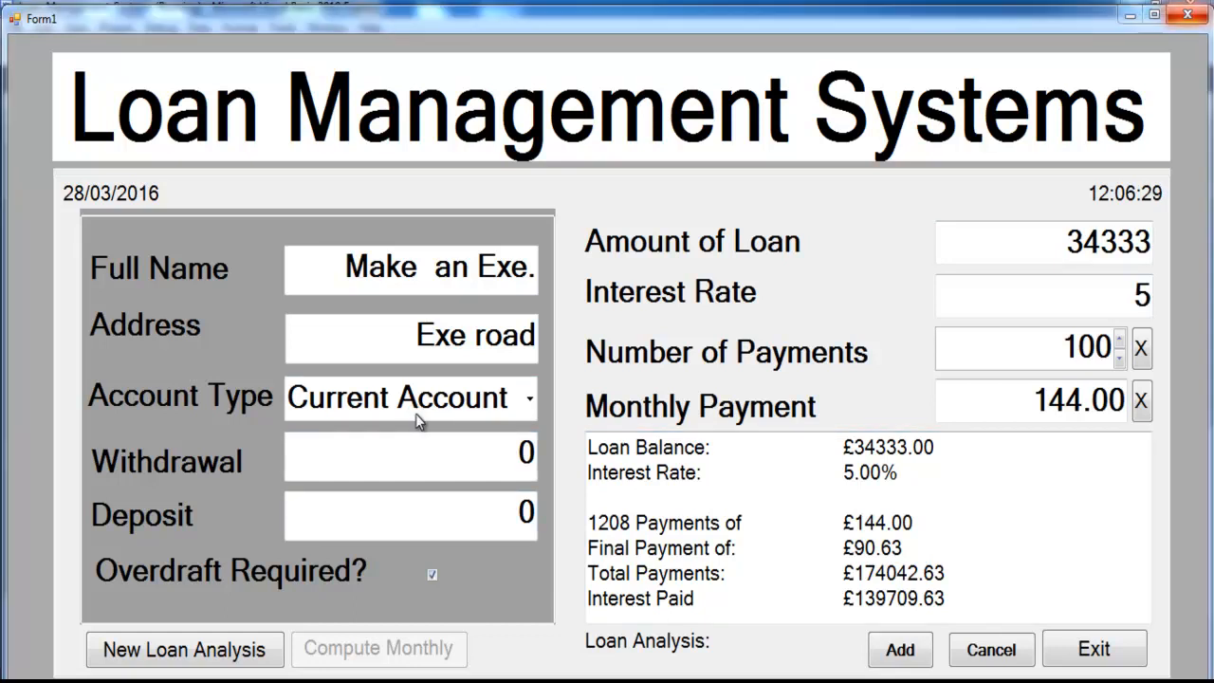
Step: Close the running Loan Management Systems form and switch the Visual Basic 2010 Express environment to Expert Settings
{"action": "key", "text": "alt+F4"}
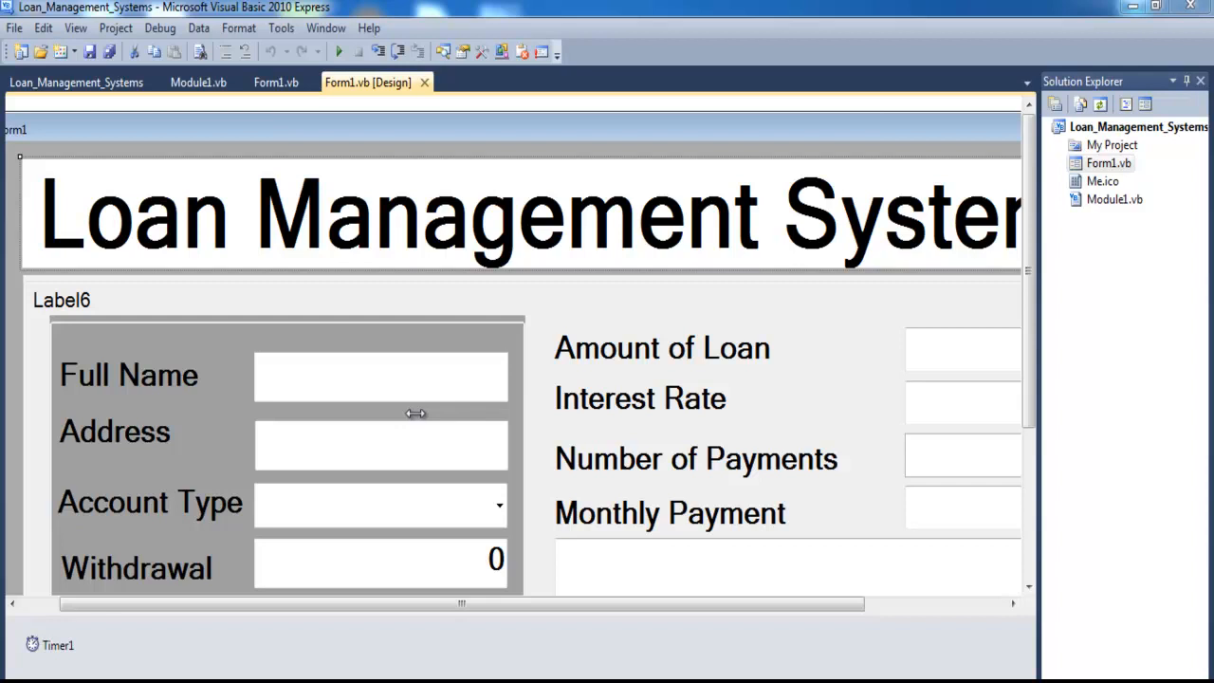
{"action": "key", "text": "Down"}
{"action": "key", "text": "Down"}
{"action": "key", "text": "Right"}
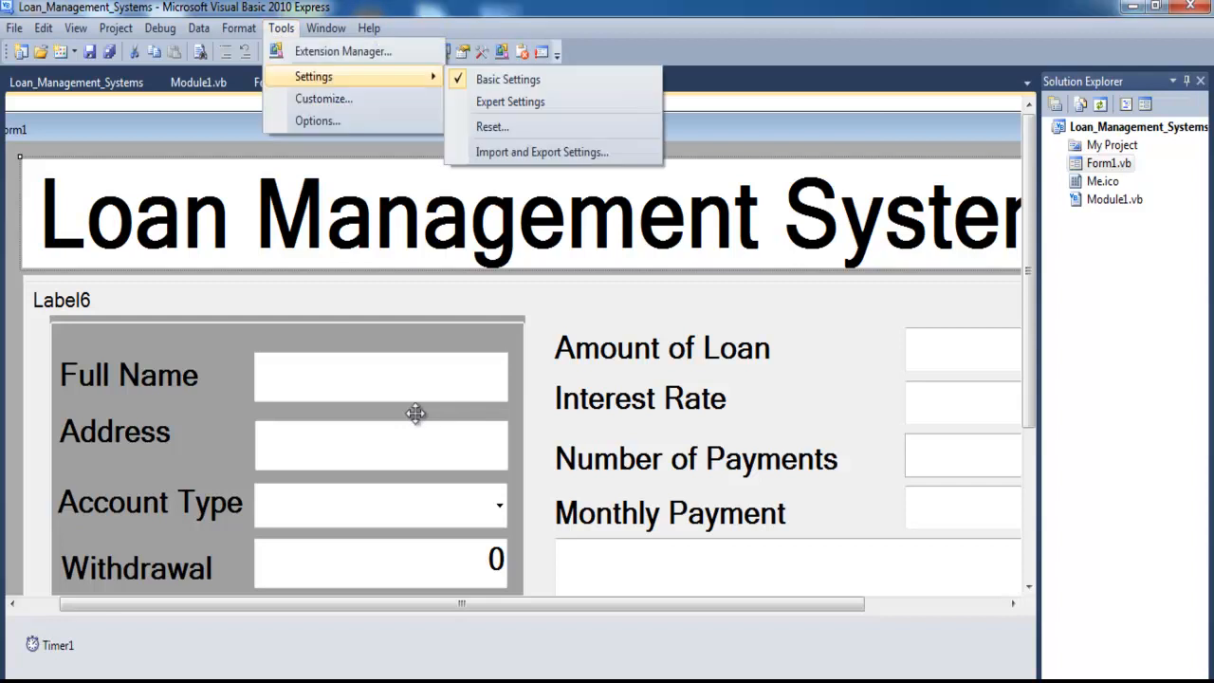
{"action": "key", "text": "Down"}
{"action": "key", "text": "Down"}
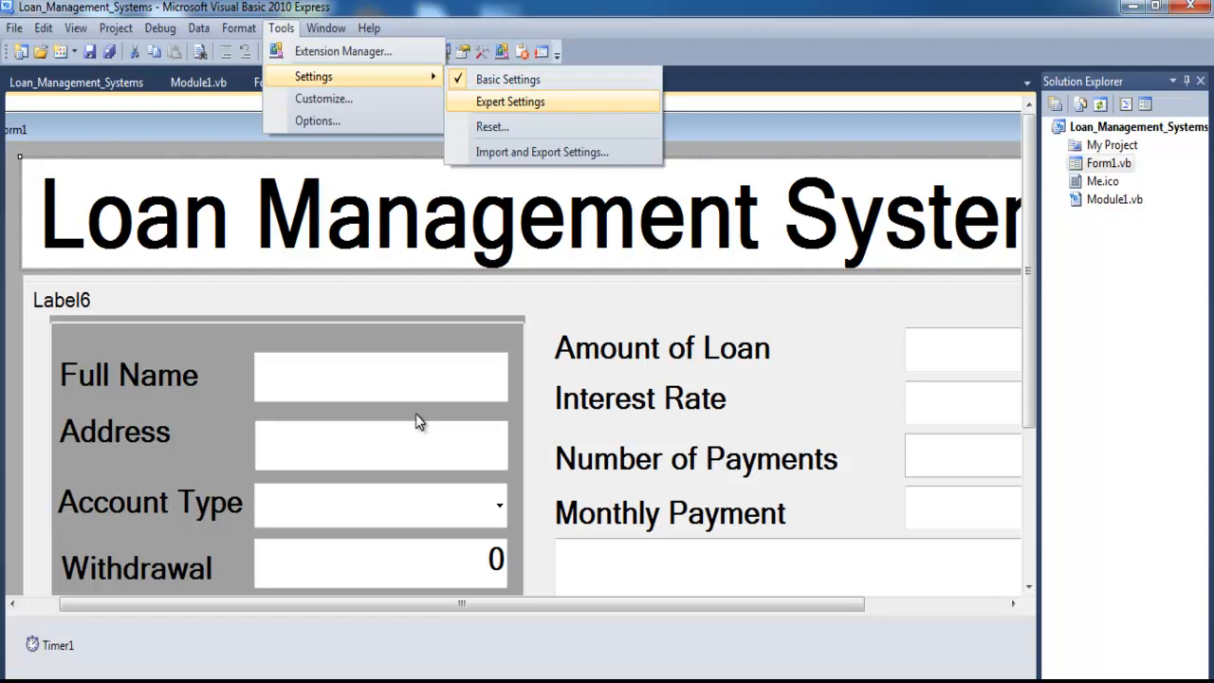
{"action": "key", "text": "Return"}
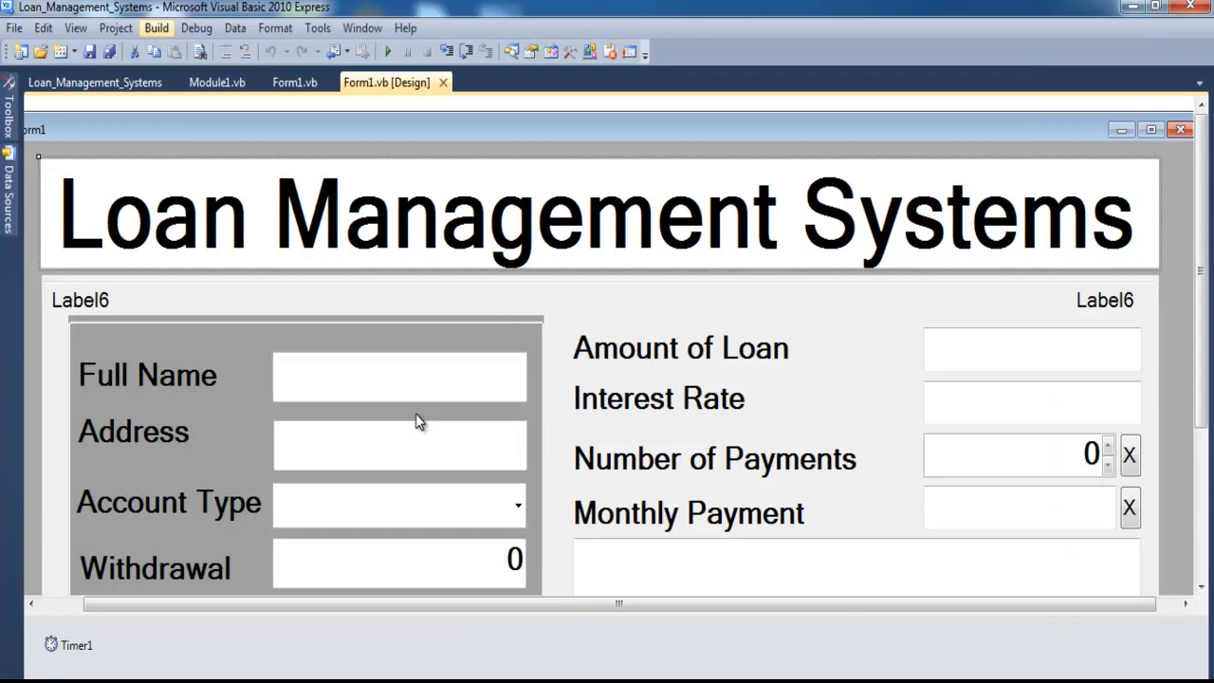
Step: Build the Loan_Management_Systems project
{"action": "key", "text": "Down"}
{"action": "key", "text": "Down"}
{"action": "key", "text": "Up"}
{"action": "key", "text": "Down"}
{"action": "key", "text": "Up"}
{"action": "key", "text": "Return"}
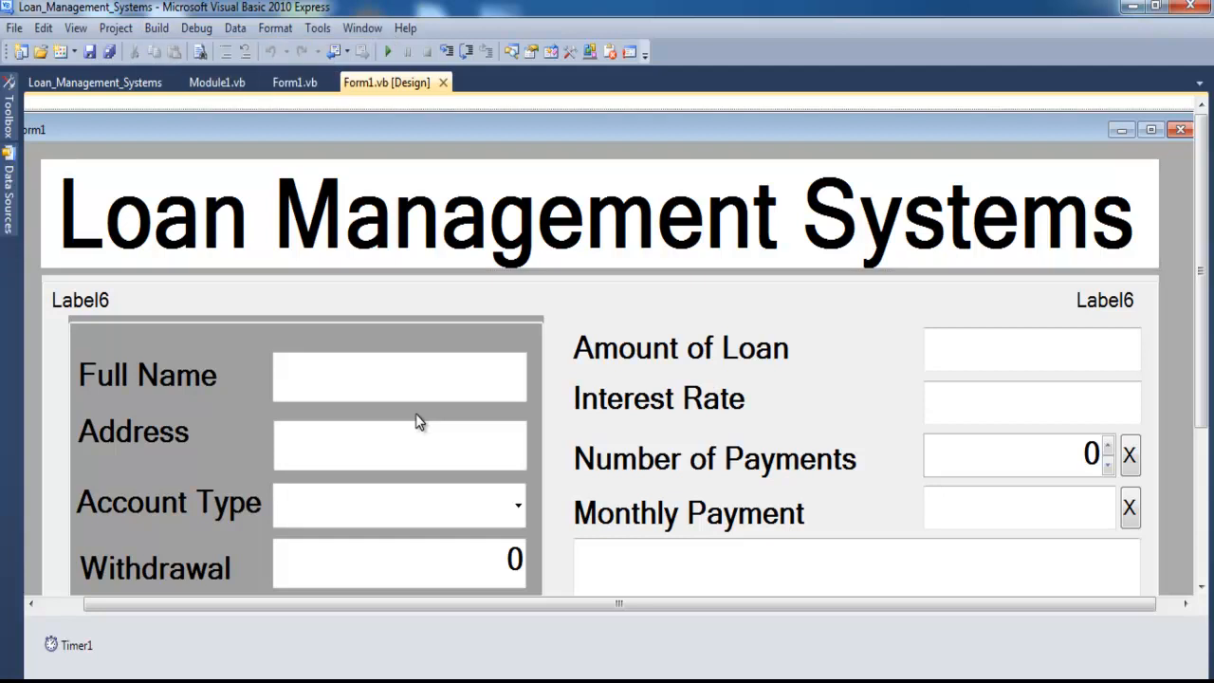
Step: Open the properties of the Loan_Management_Systems project
{"action": "key", "text": "alt+p"}
{"action": "key", "text": "Up"}
{"action": "key", "text": "Return"}
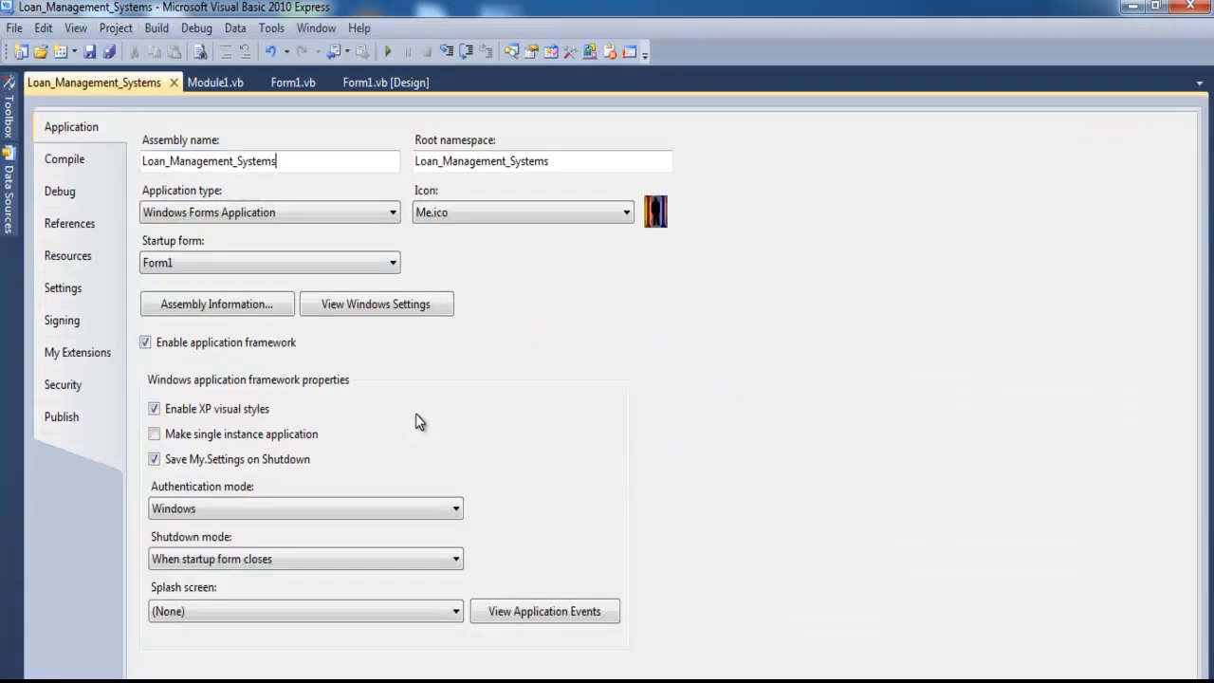
Step: Examine the assembly name in the application properties
{"action": "key", "text": "shift+Left"}
{"action": "key", "text": "shift+Left"}
{"action": "key", "text": "shift+Left"}
{"action": "key", "text": "shift+Left"}
{"action": "key", "text": "shift+Left"}
{"action": "key", "text": "shift+Left"}
{"action": "key", "text": "shift+Left"}
{"action": "key", "text": "shift+Left"}
{"action": "key", "text": "shift+Left"}
{"action": "key", "text": "shift+Left"}
{"action": "key", "text": "shift+Left"}
{"action": "key", "text": "shift+Left"}
{"action": "key", "text": "shift+Left"}
{"action": "key", "text": "shift+Left"}
{"action": "key", "text": "shift+Left"}
{"action": "key", "text": "shift+Left"}
{"action": "key", "text": "shift+Left"}
{"action": "key", "text": "shift+Left"}
{"action": "key", "text": "shift+Left"}
{"action": "key", "text": "shift+Left"}
{"action": "key", "text": "shift+Right"}
{"action": "key", "text": "shift+Right"}
{"action": "key", "text": "shift+Right"}
{"action": "key", "text": "shift+Right"}
{"action": "key", "text": "shift+Right"}
{"action": "key", "text": "shift+Right"}
{"action": "key", "text": "shift+Right"}
{"action": "key", "text": "shift+Right"}
{"action": "key", "text": "shift+Right"}
{"action": "key", "text": "shift+Right"}
{"action": "key", "text": "shift+Right"}
{"action": "key", "text": "shift+Right"}
{"action": "key", "text": "shift+Right"}
{"action": "key", "text": "shift+Right"}
{"action": "key", "text": "shift+Right"}
{"action": "key", "text": "shift+Right"}
{"action": "key", "text": "shift+Right"}
{"action": "key", "text": "shift+Right"}
{"action": "key", "text": "shift+Right"}
{"action": "key", "text": "shift+Right"}
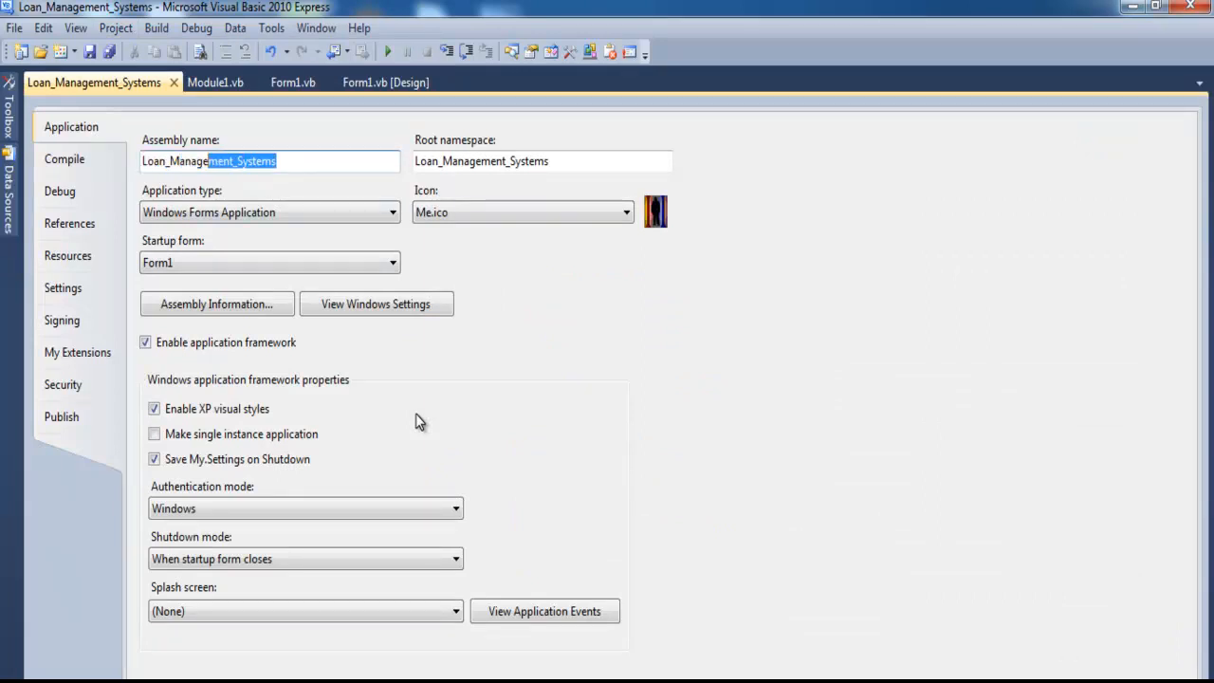
{"action": "key", "text": "Home"}
{"action": "key", "text": "shift+Right"}
{"action": "key", "text": "shift+Right"}
{"action": "key", "text": "shift+Right"}
{"action": "key", "text": "shift+Right"}
{"action": "key", "text": "shift+Right"}
{"action": "key", "text": "shift+Right"}
{"action": "key", "text": "shift+Right"}
{"action": "key", "text": "shift+Right"}
{"action": "key", "text": "shift+Right"}
{"action": "key", "text": "shift+Right"}
{"action": "key", "text": "shift+Right"}
{"action": "key", "text": "shift+Right"}
{"action": "key", "text": "shift+Right"}
{"action": "key", "text": "shift+Right"}
{"action": "key", "text": "shift+Right"}
{"action": "key", "text": "shift+Right"}
{"action": "key", "text": "shift+Right"}
{"action": "key", "text": "shift+Right"}
{"action": "key", "text": "shift+Right"}
{"action": "key", "text": "shift+Right"}
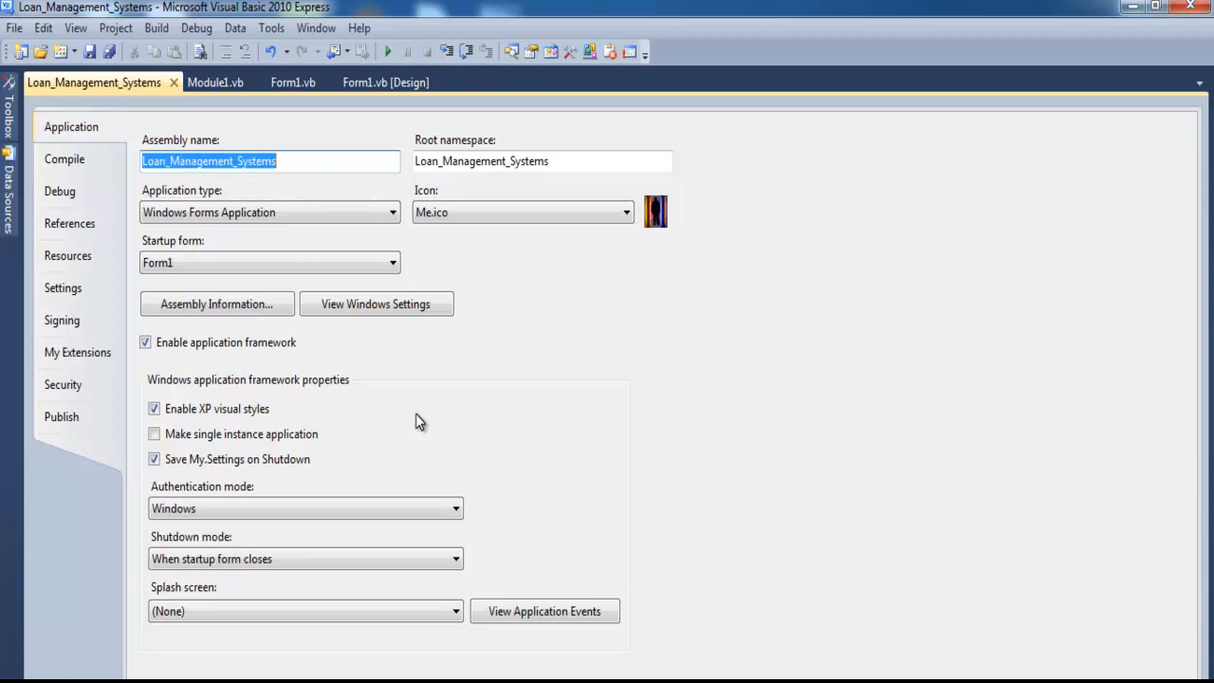
{"action": "key", "text": "End"}
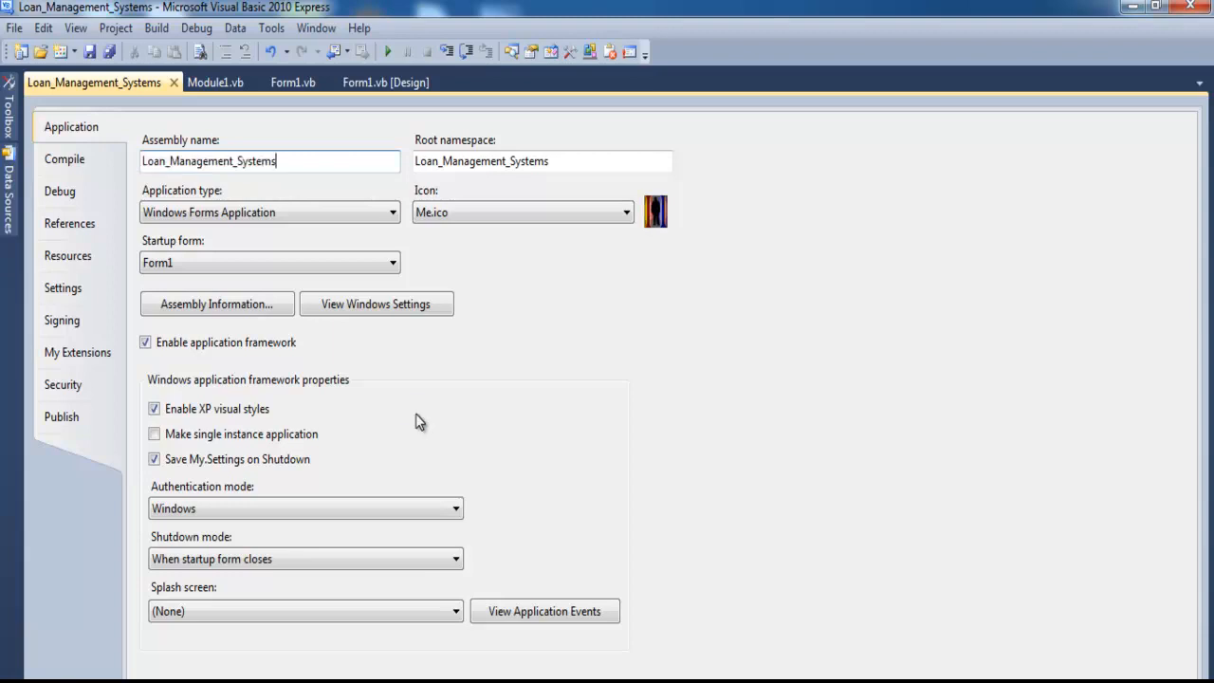
Step: Set the application icon to (Default Icon)
{"action": "key", "text": "alt+Down"}
{"action": "key", "text": "Up"}
{"action": "key", "text": "Down"}
{"action": "key", "text": "Down"}
{"action": "key", "text": "Up"}
{"action": "key", "text": "Up"}
{"action": "key", "text": "Return"}
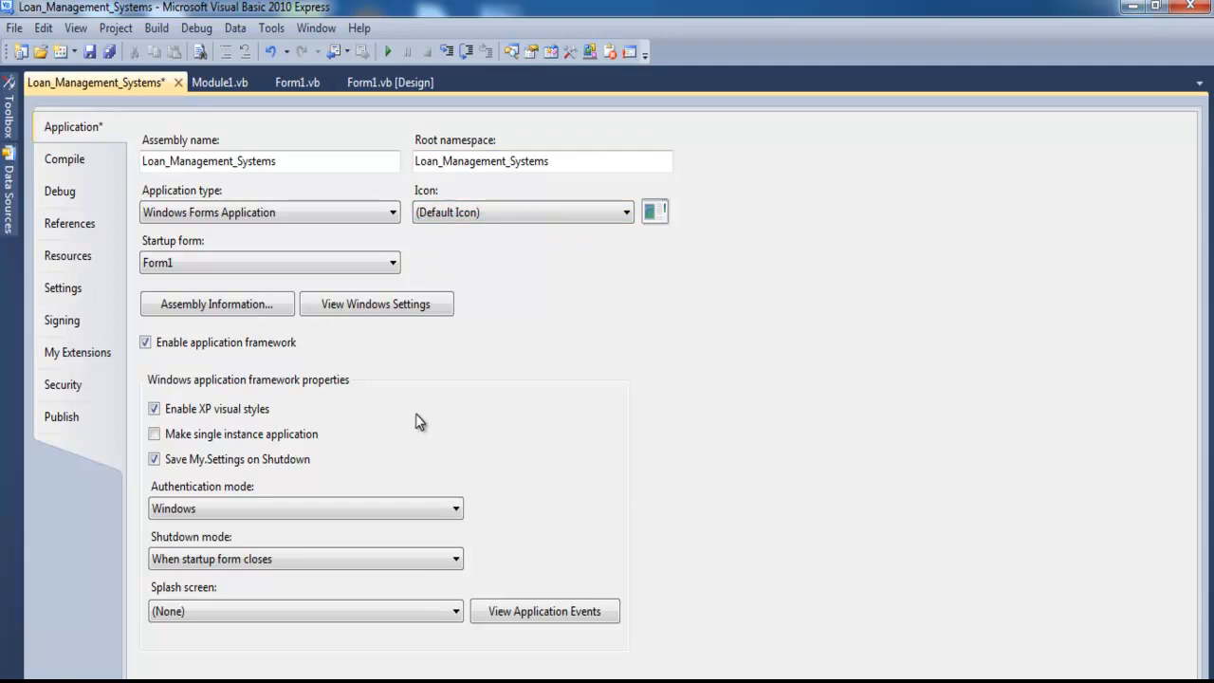
Step: Set the application icon to the Me.ico file from the Desktop folder
{"action": "key", "text": "Tab"}
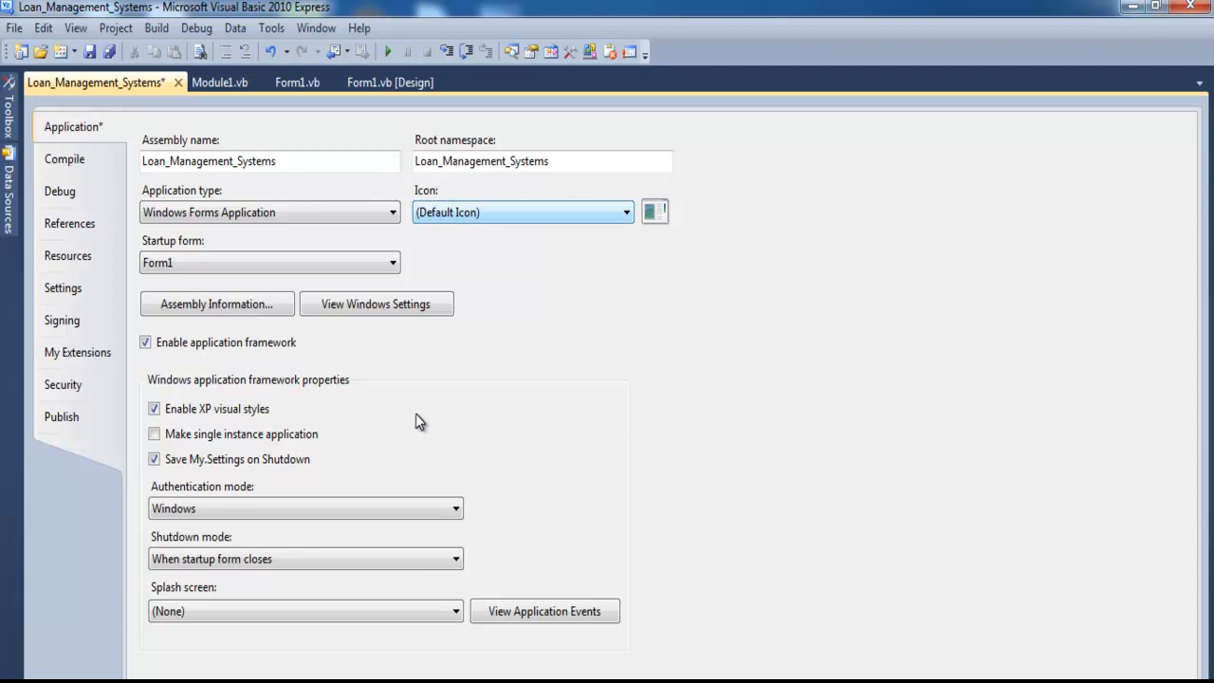
{"action": "key", "text": "alt+Down"}
{"action": "key", "text": "Down"}
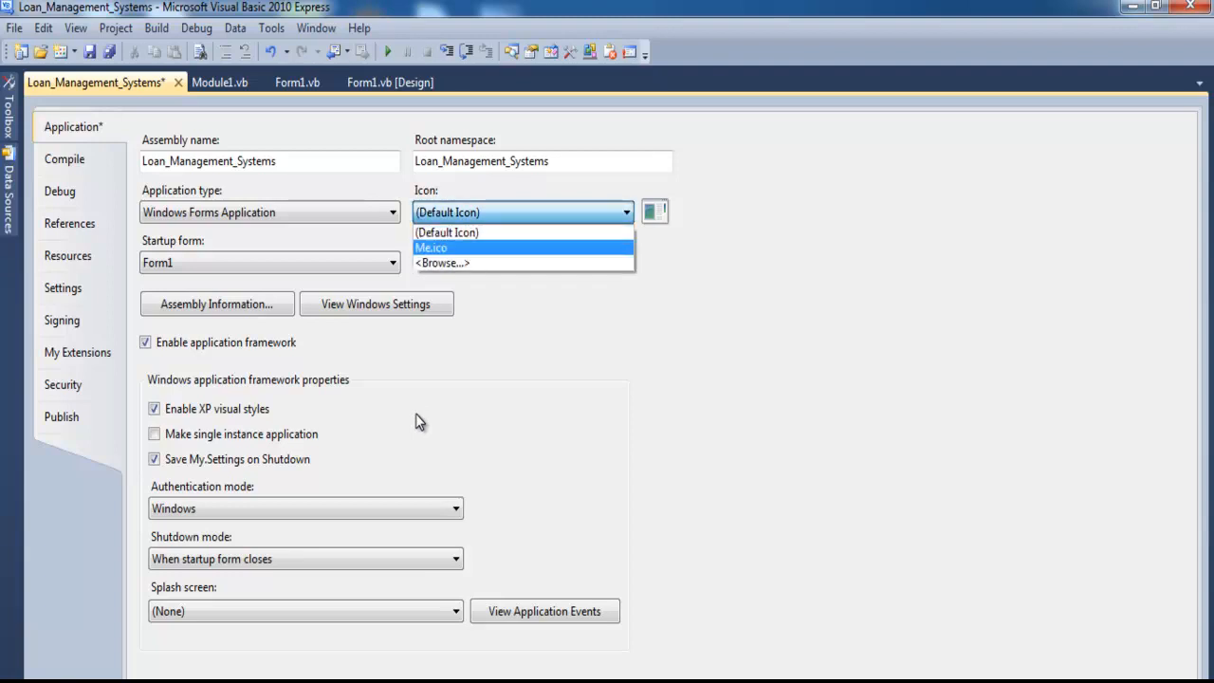
{"action": "key", "text": "Return"}
{"action": "key", "text": "alt+Down"}
{"action": "key", "text": "Down"}
{"action": "key", "text": "Return"}
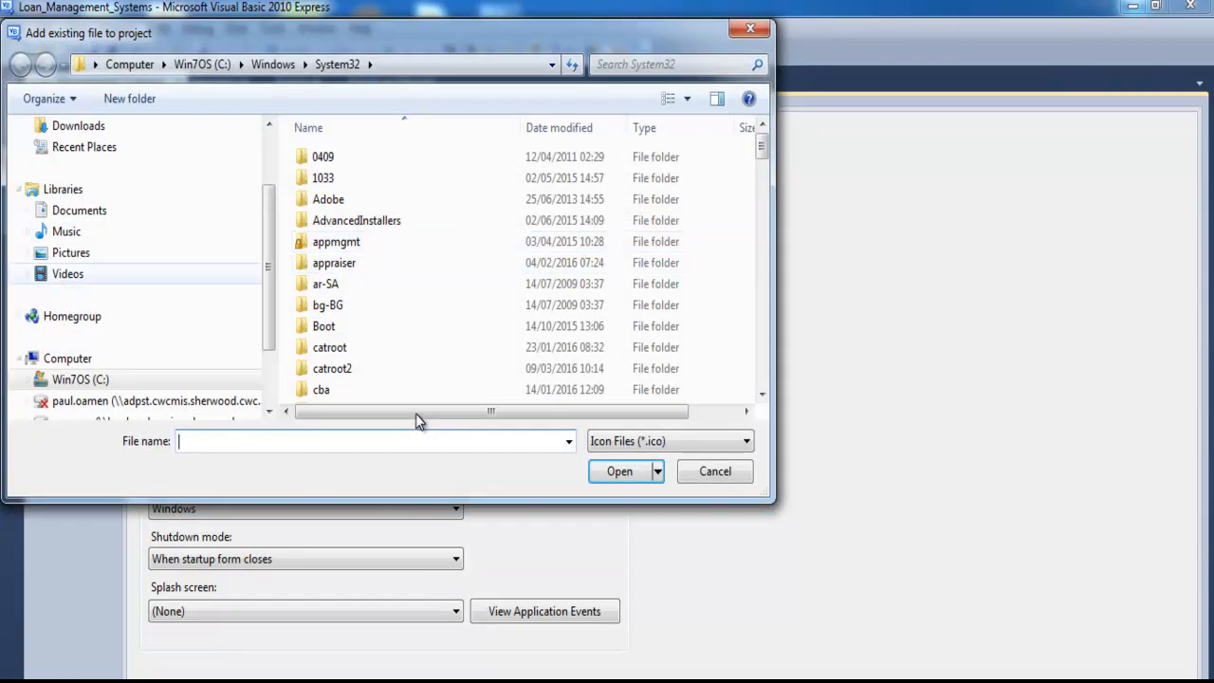
{"action": "left_click_drag", "start_coordinate": [269, 254], "coordinate": [269, 198]}
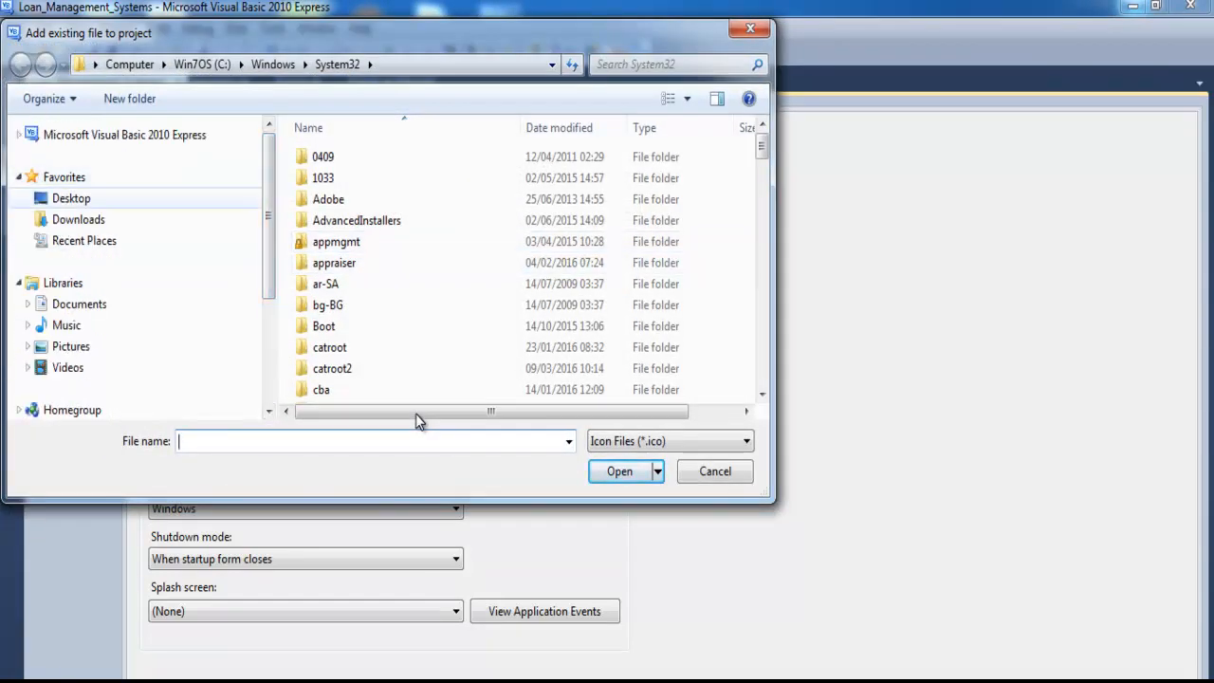
{"action": "left_click", "coordinate": [71, 198]}
{"action": "left_click", "coordinate": [424, 152]}
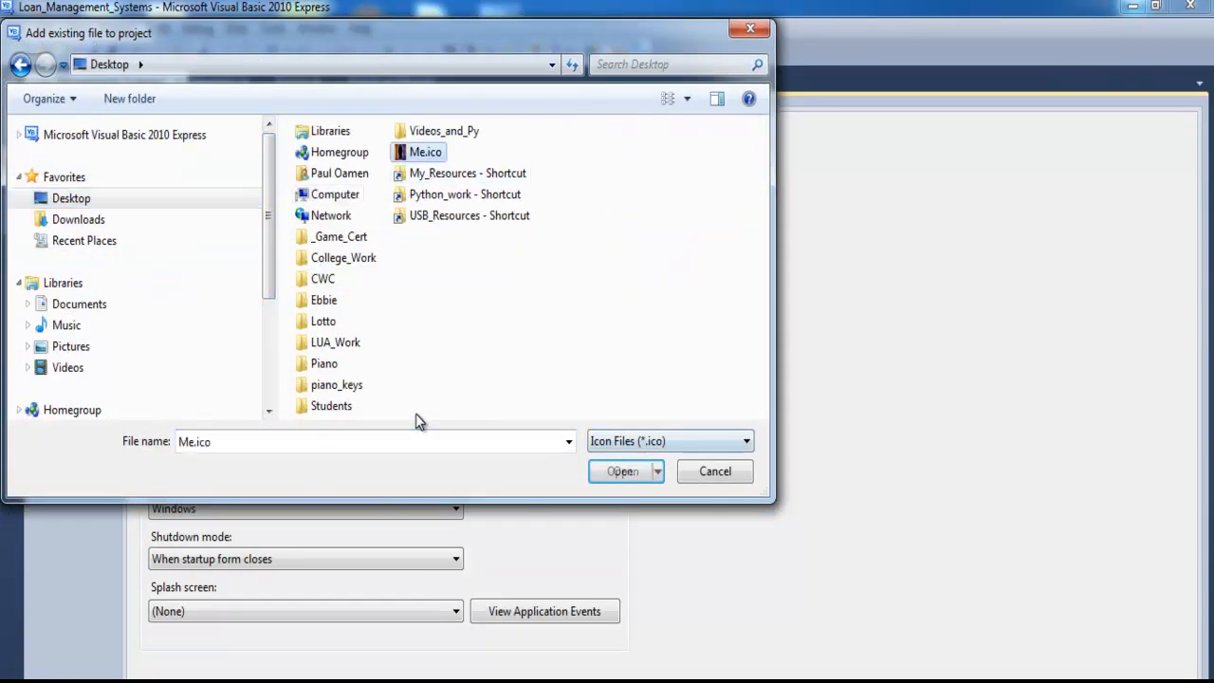
{"action": "left_click", "coordinate": [620, 471]}
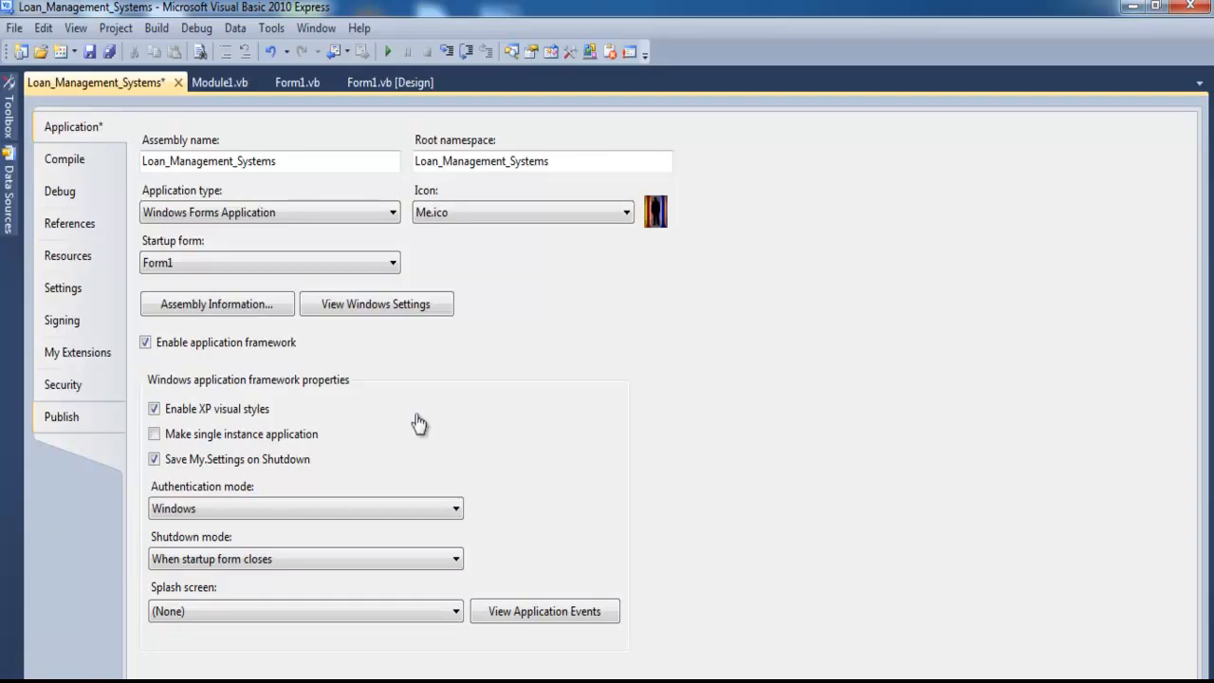
Step: Accept the application files to publish, keeping Me.ico in the (Required) download group
{"action": "left_click", "coordinate": [62, 417]}
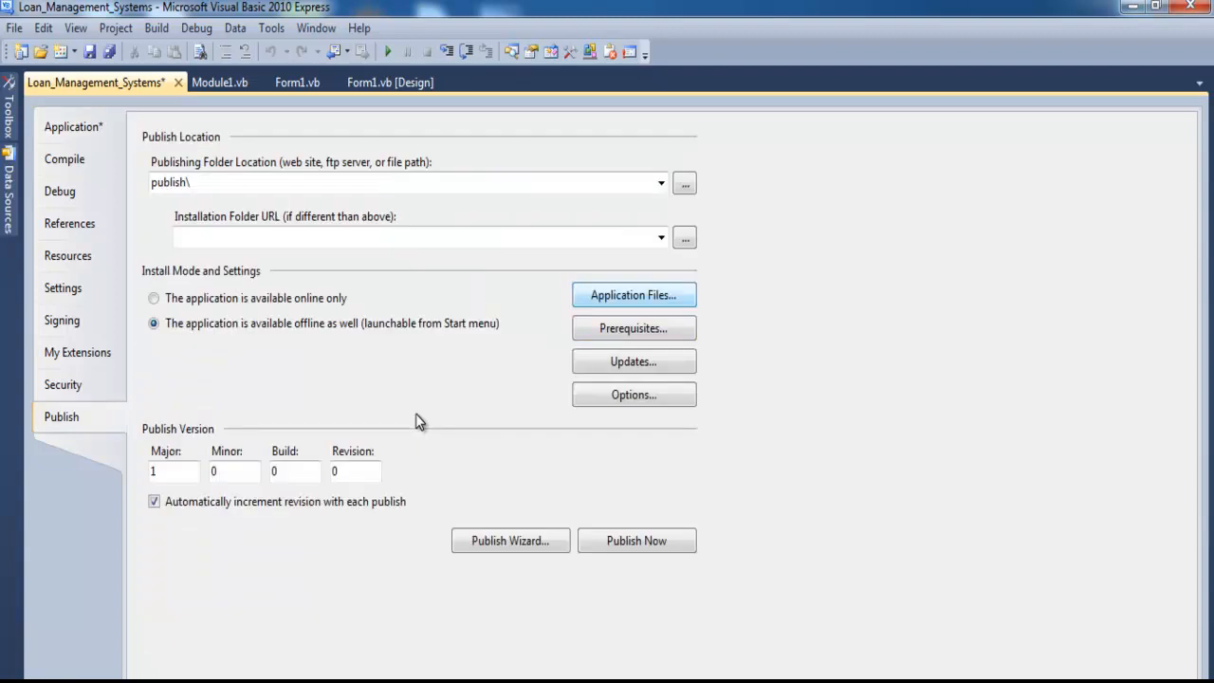
{"action": "left_click", "coordinate": [633, 295]}
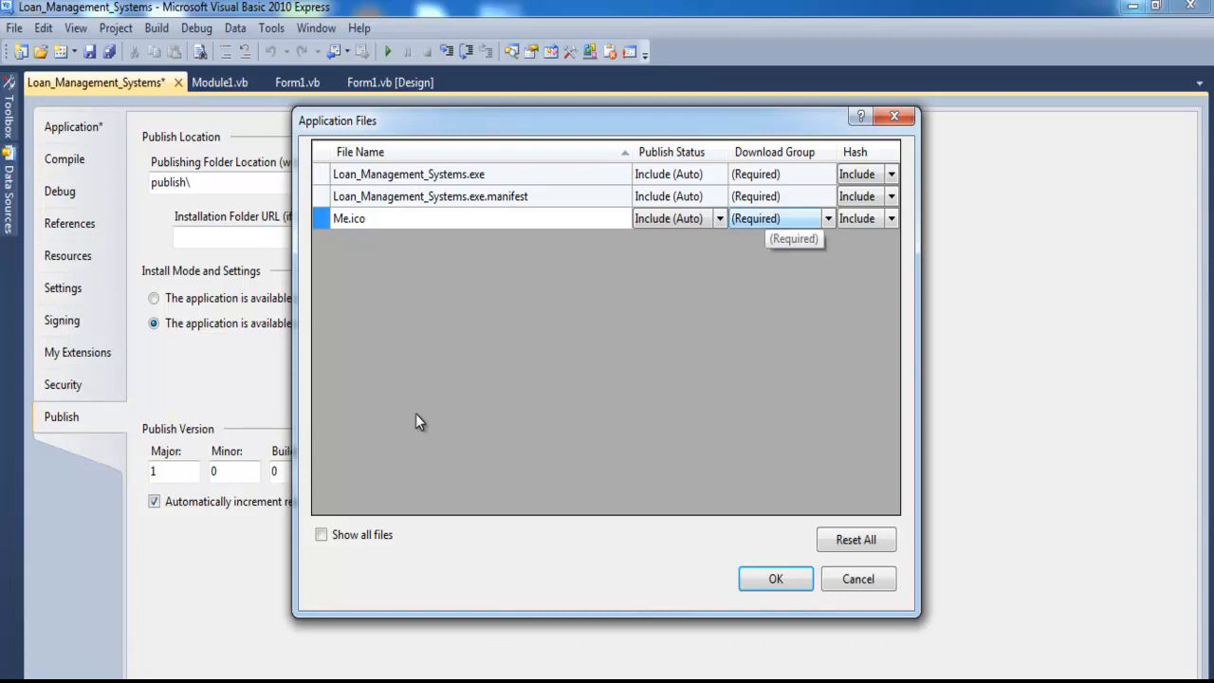
{"action": "left_click", "coordinate": [787, 219]}
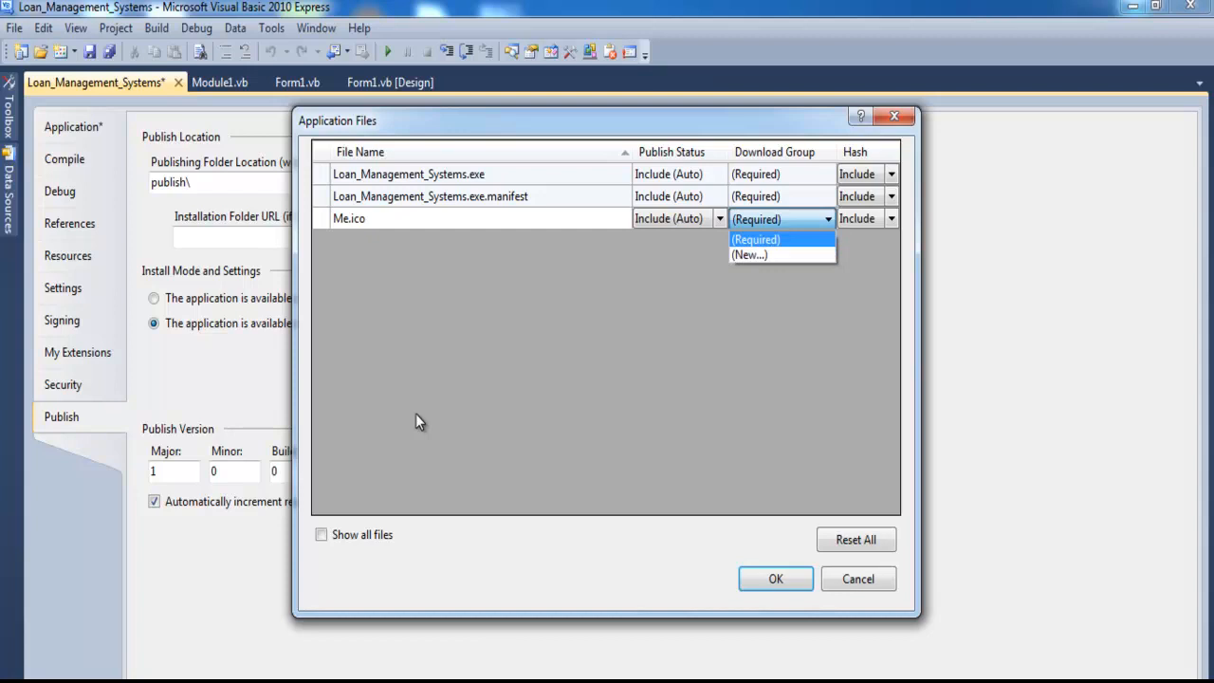
{"action": "left_click", "coordinate": [759, 255]}
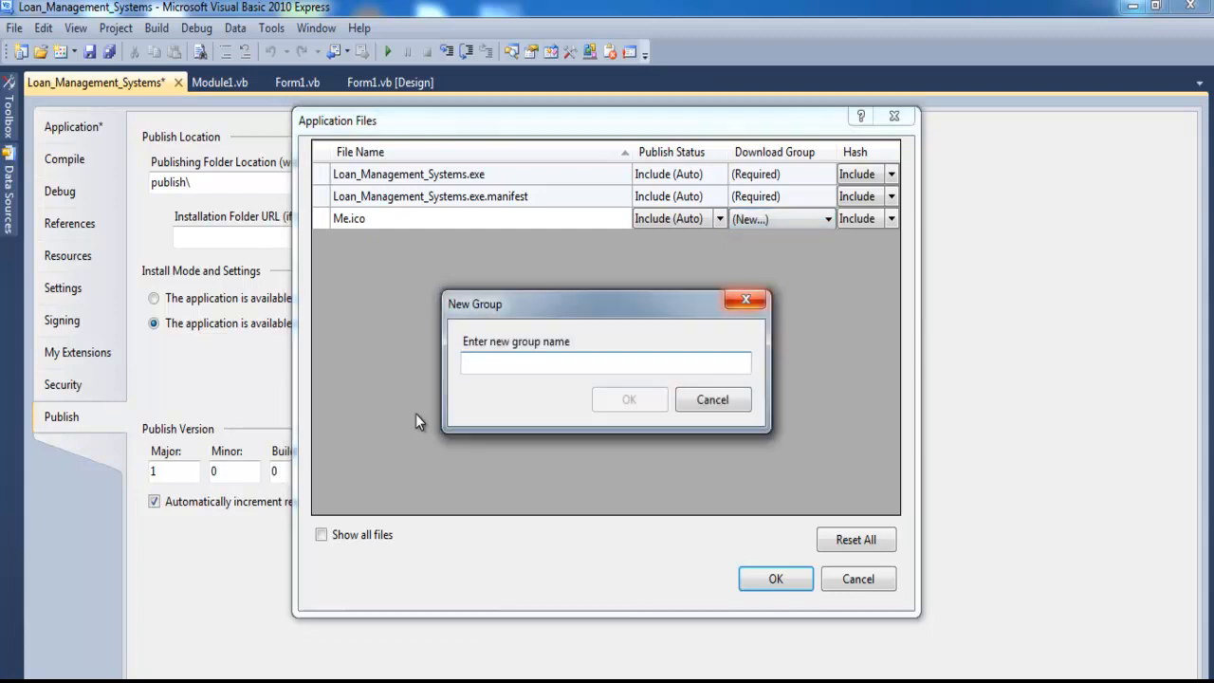
{"action": "left_click", "coordinate": [744, 298]}
{"action": "left_click", "coordinate": [787, 219]}
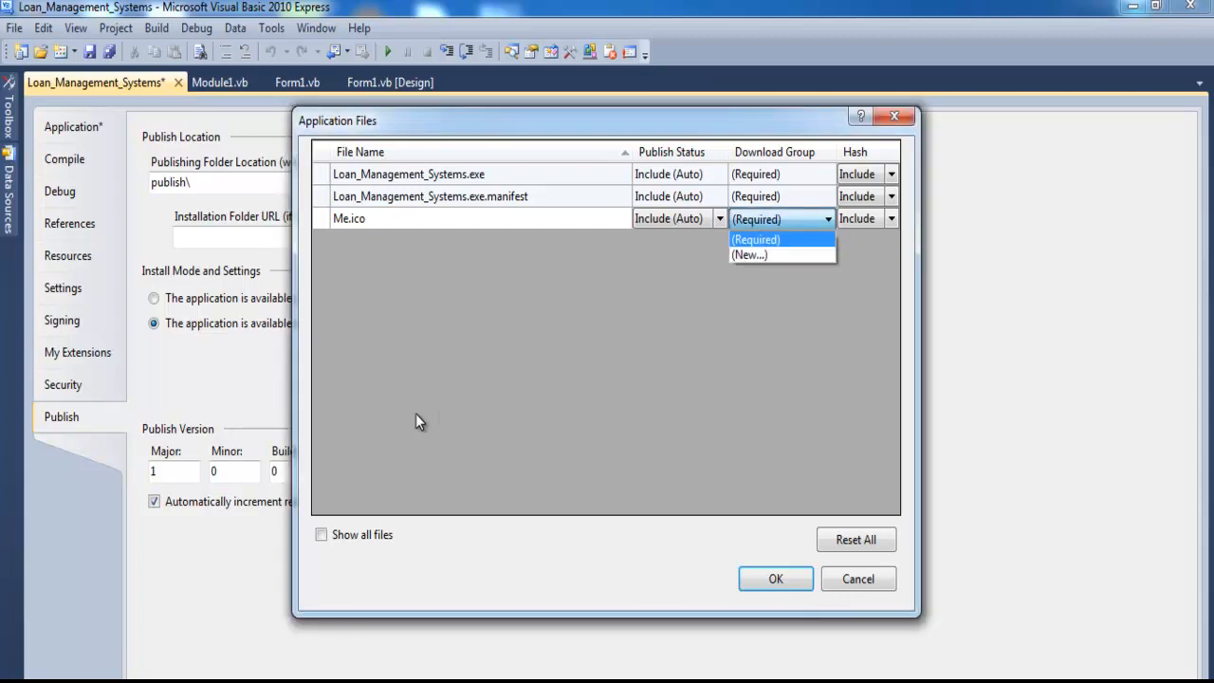
{"action": "left_click", "coordinate": [419, 422]}
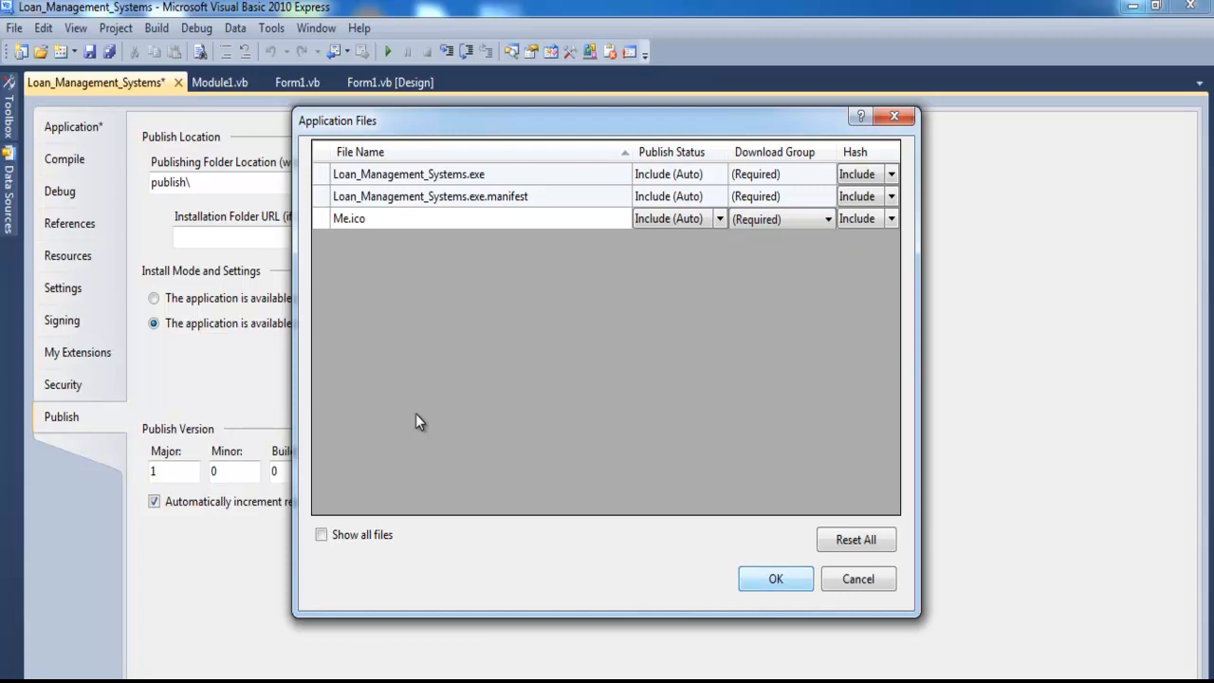
{"action": "key", "text": "Return"}
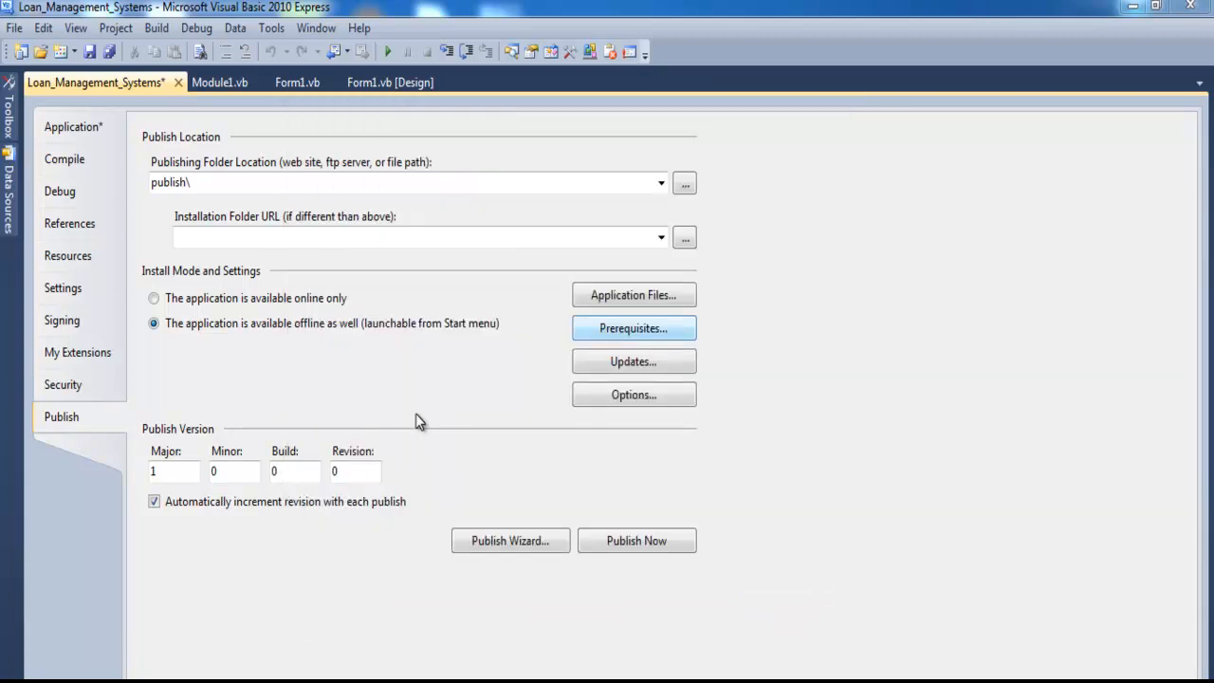
Step: Add Microsoft .NET Framework 4 (x86 and x64) to the setup program's prerequisites
{"action": "key", "text": "Return"}
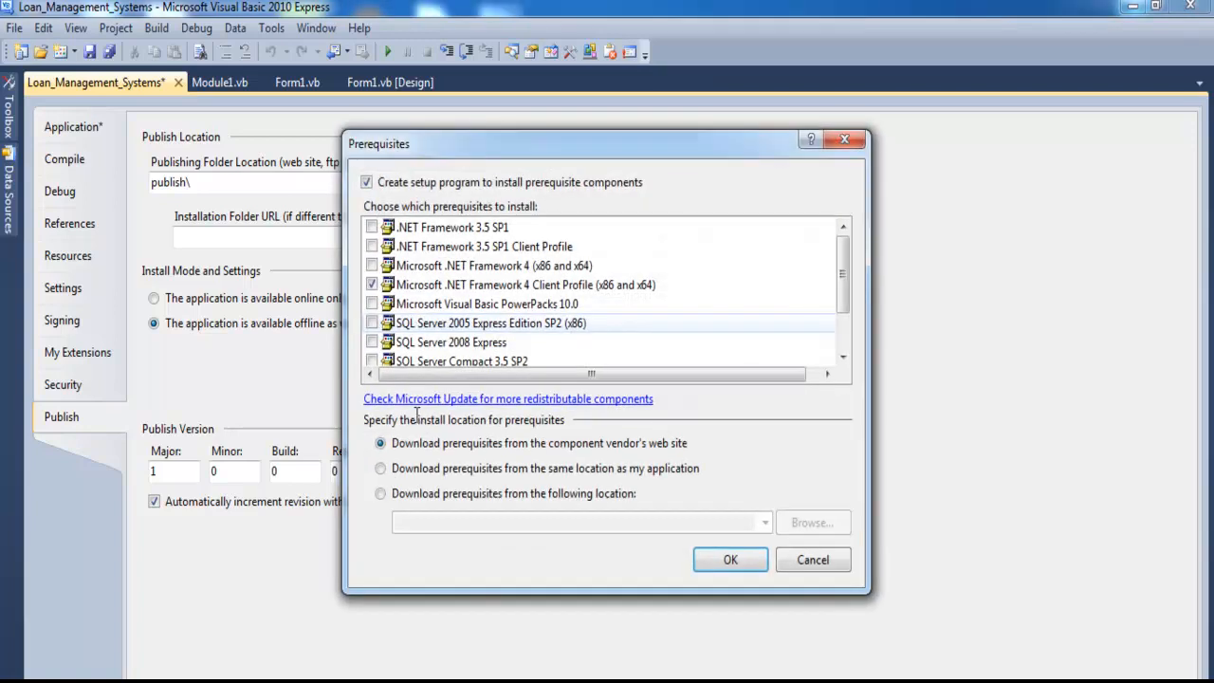
{"action": "mouse_move", "coordinate": [843, 273]}
{"action": "left_mouse_down"}
{"action": "mouse_move", "coordinate": [843, 307]}
{"action": "mouse_move", "coordinate": [842, 273]}
{"action": "left_mouse_up"}
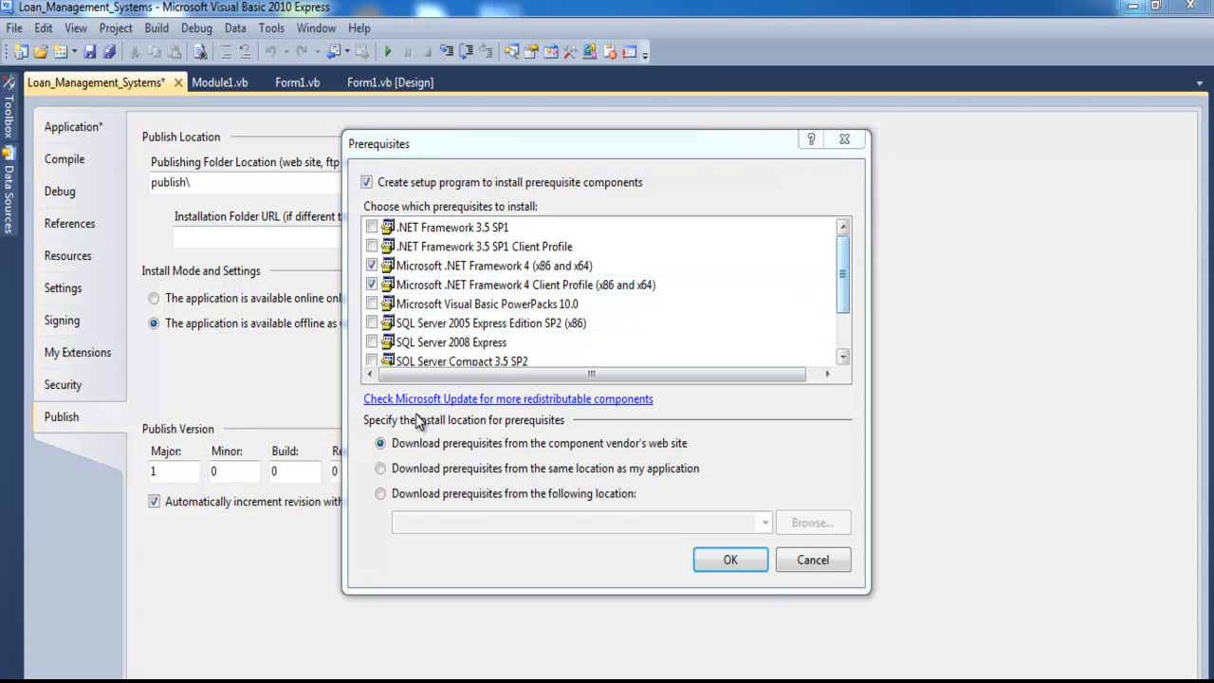
{"action": "scroll", "coordinate": [418, 422], "scroll_direction": "down", "scroll_amount": 1}
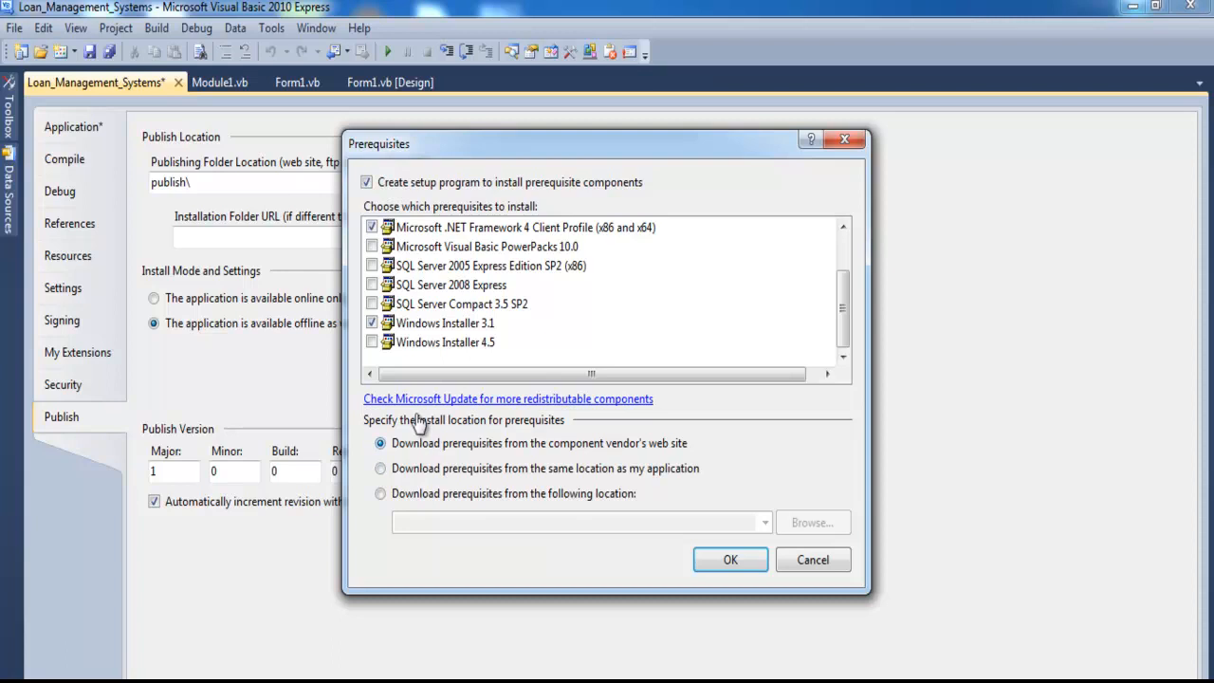
{"action": "key", "text": "Return"}
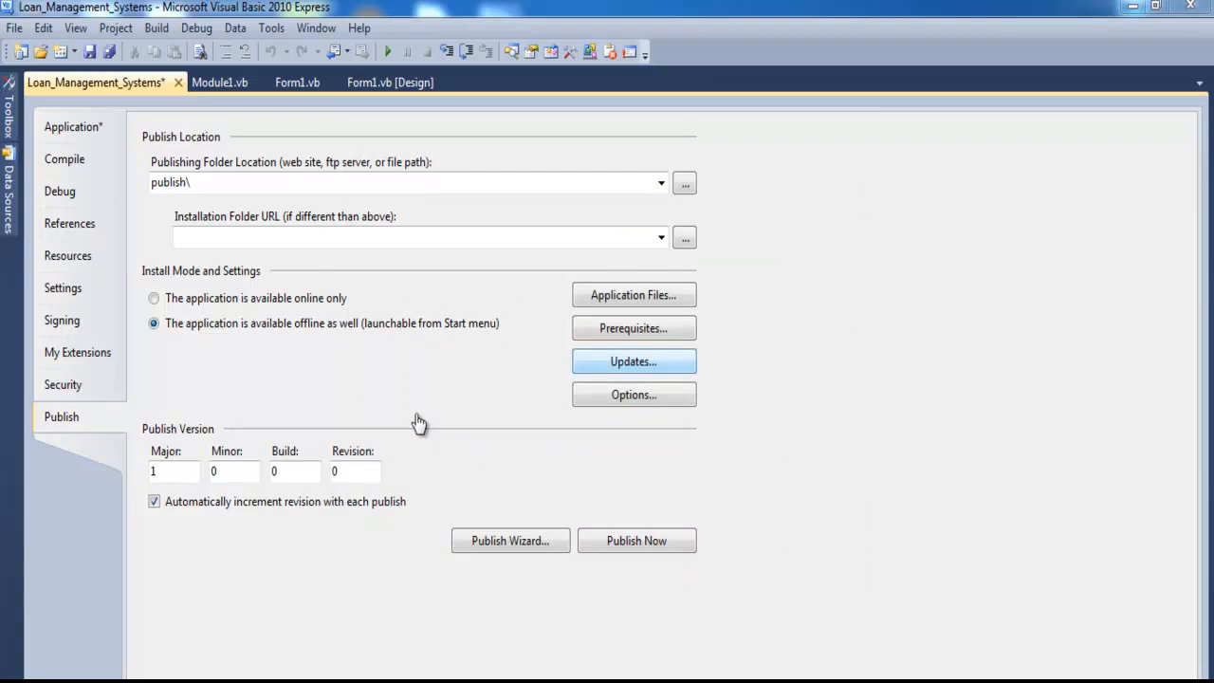
Step: Try turning on the application's update check, switch it back off and accept the update settings
{"action": "key", "text": "space"}
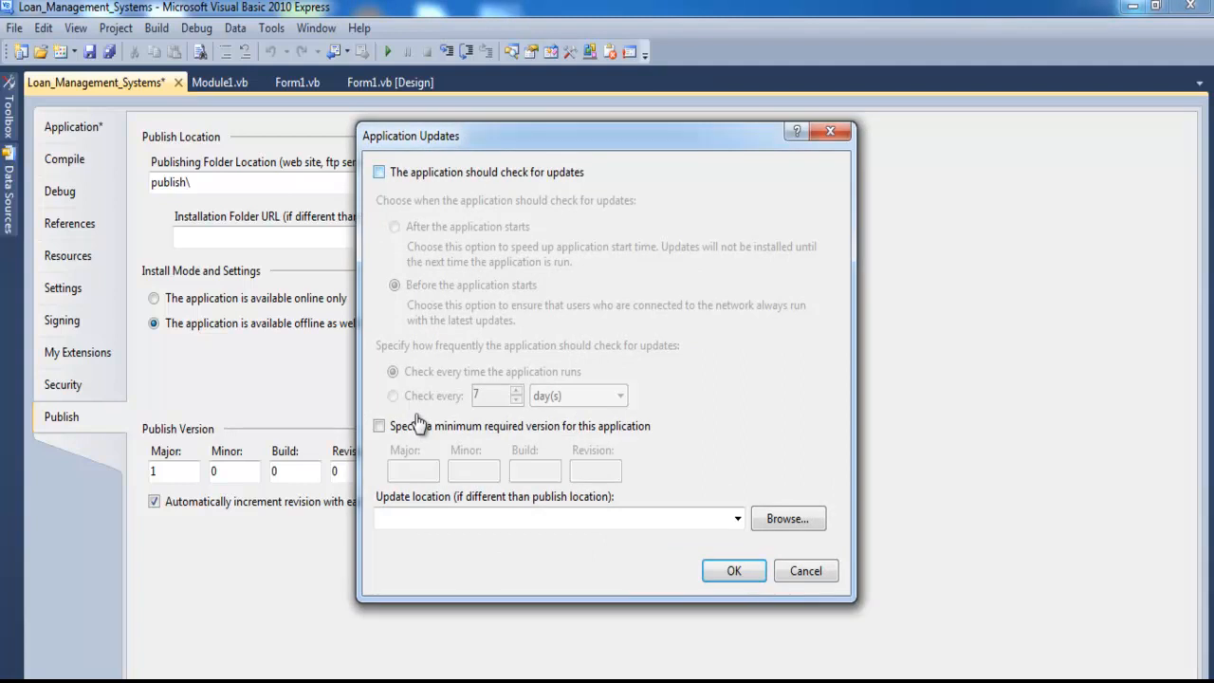
{"action": "key", "text": "space"}
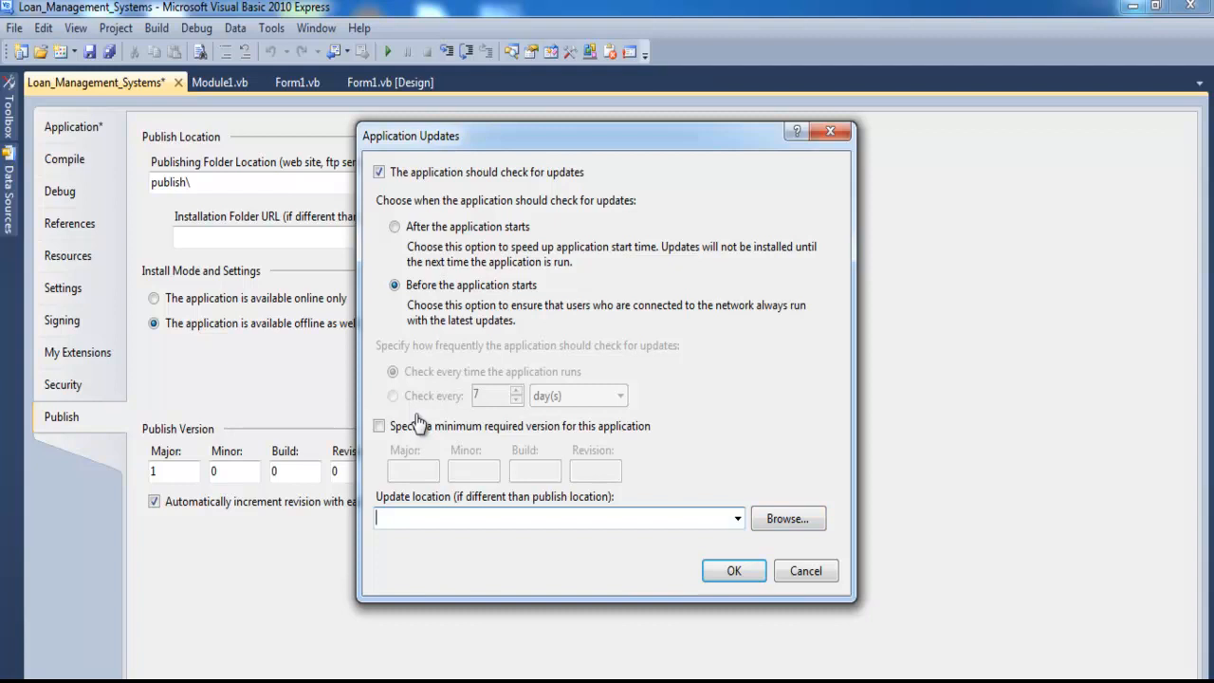
{"action": "key", "text": "space"}
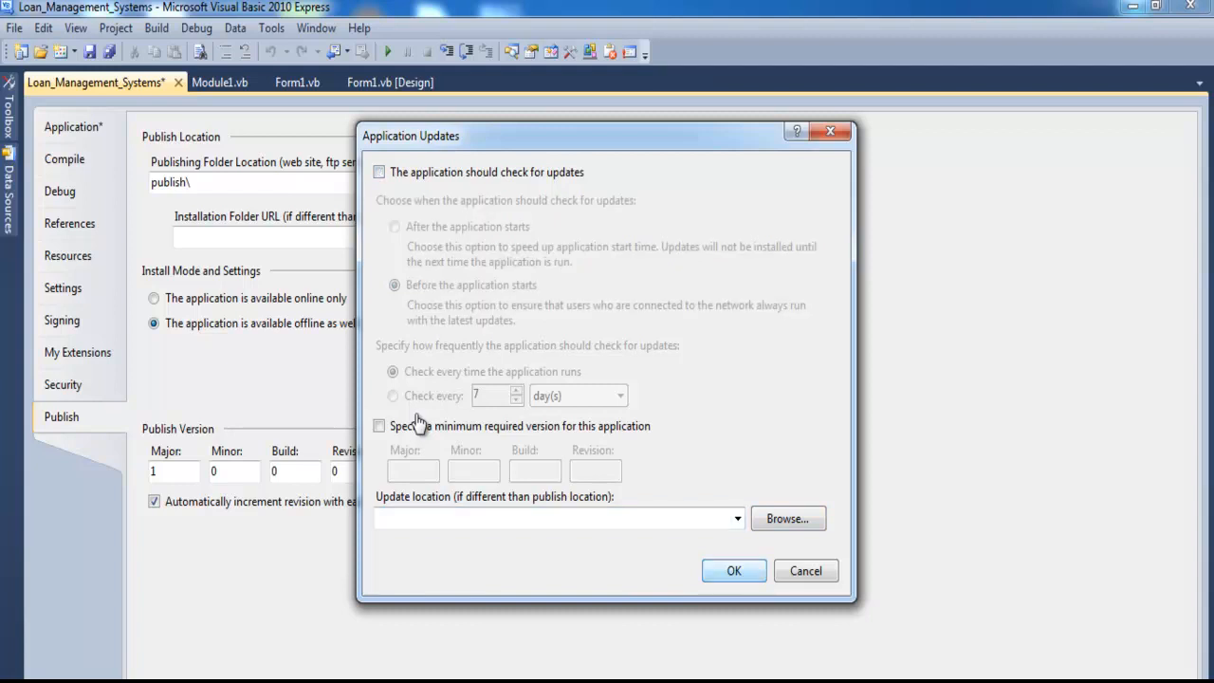
{"action": "key", "text": "Return"}
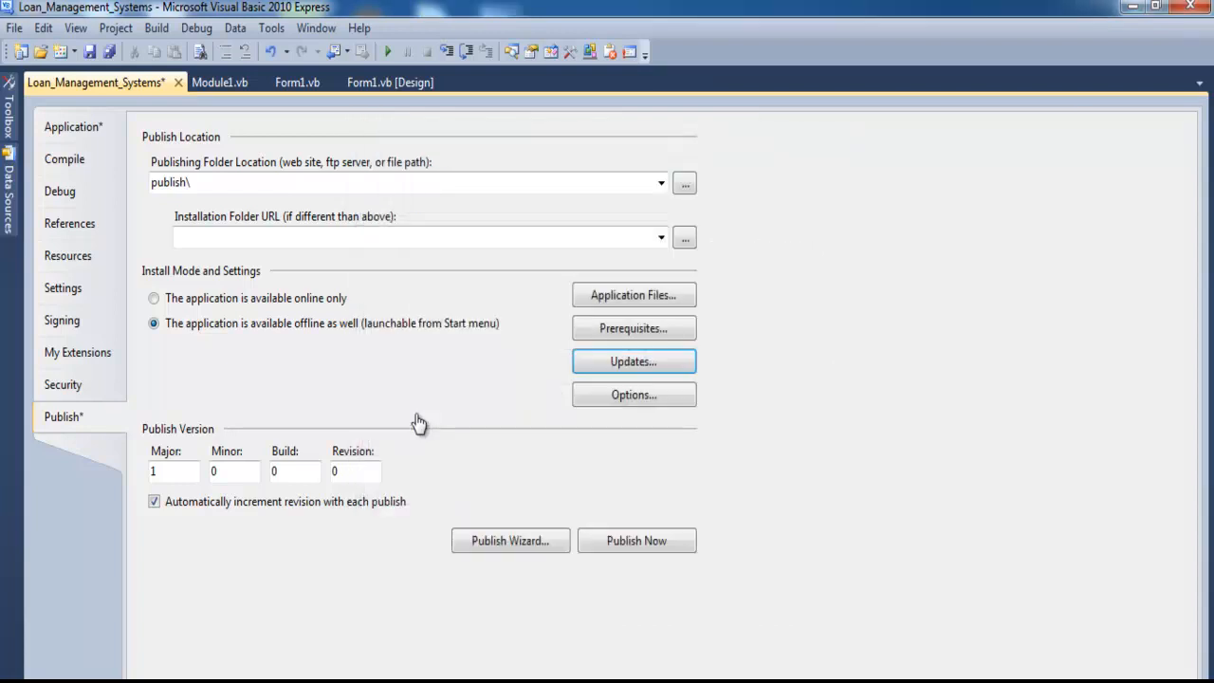
Step: Open the publish options and set the publish language to English (United Kingdom)
{"action": "key", "text": "Tab"}
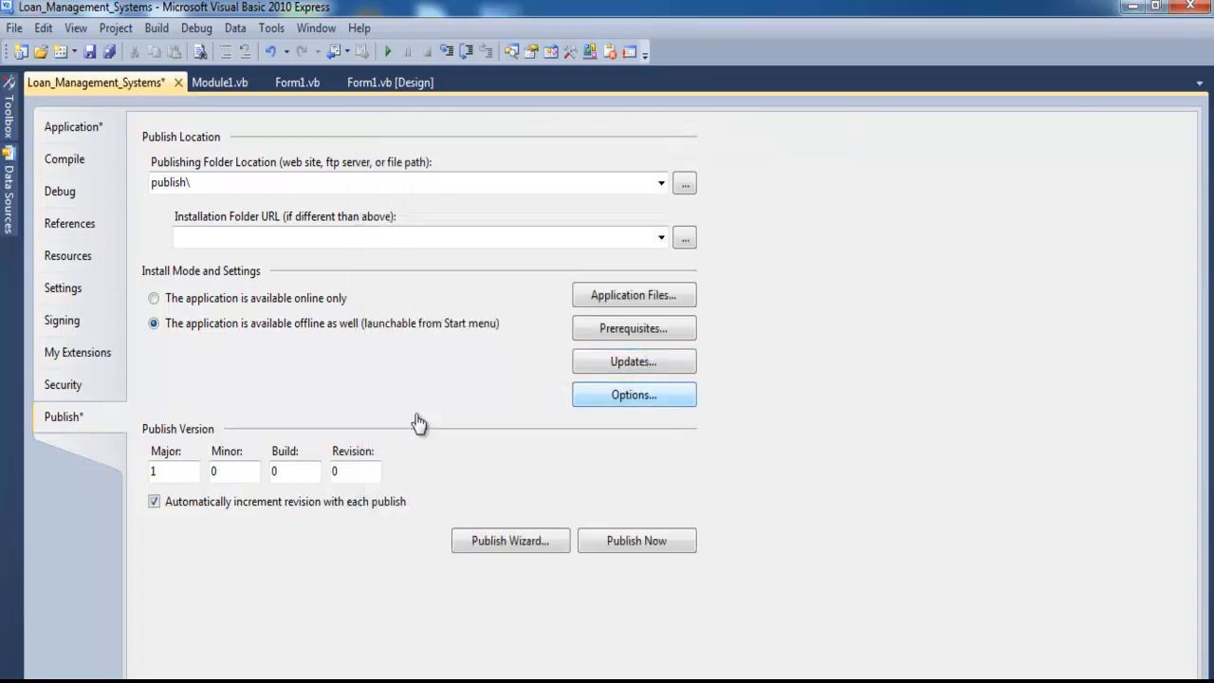
{"action": "key", "text": "Return"}
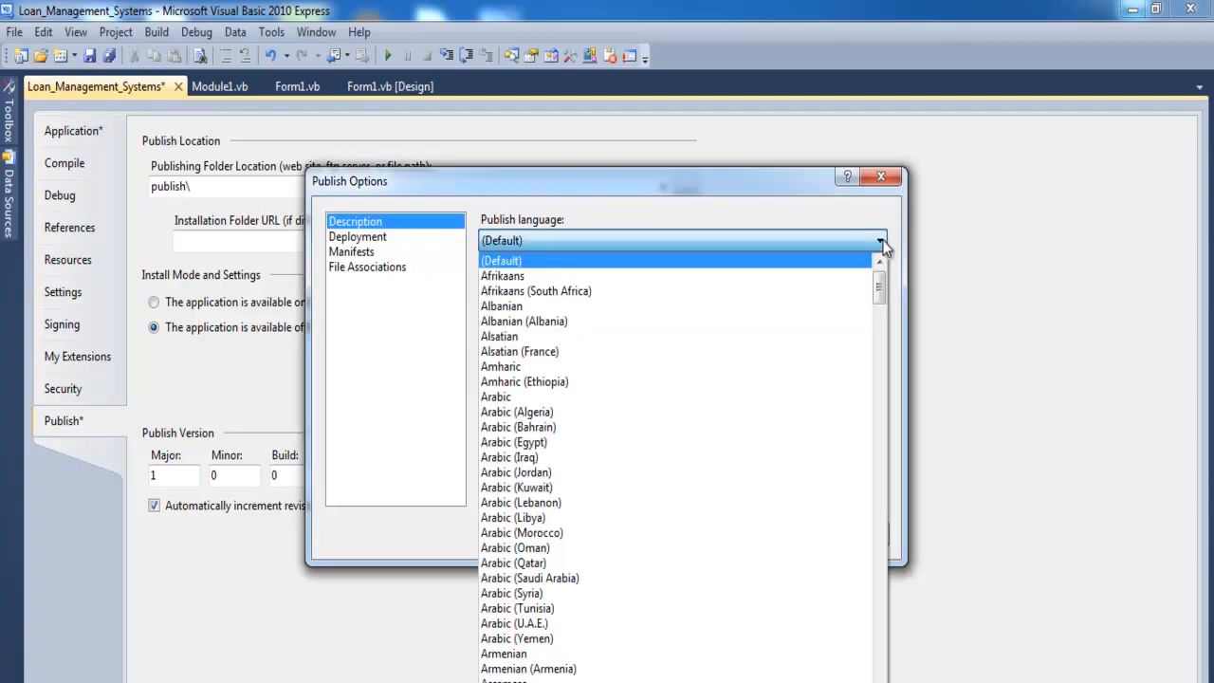
{"action": "key", "text": "e"}
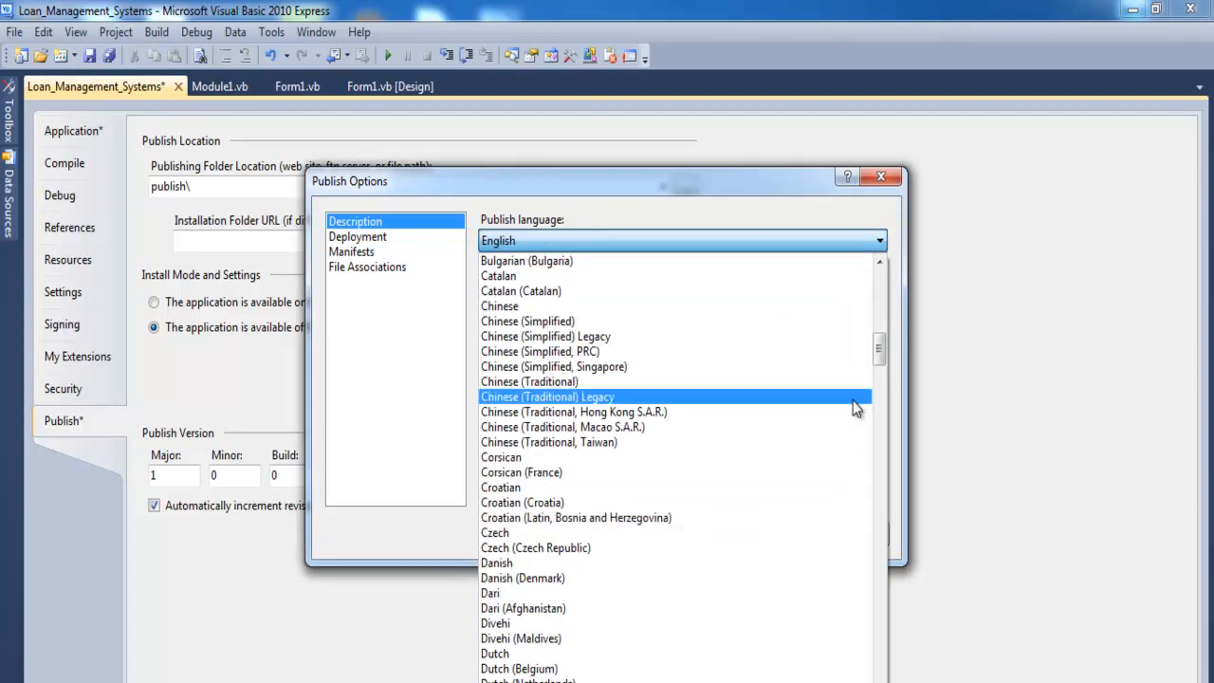
{"action": "left_click_drag", "start_coordinate": [883, 338], "coordinate": [879, 374]}
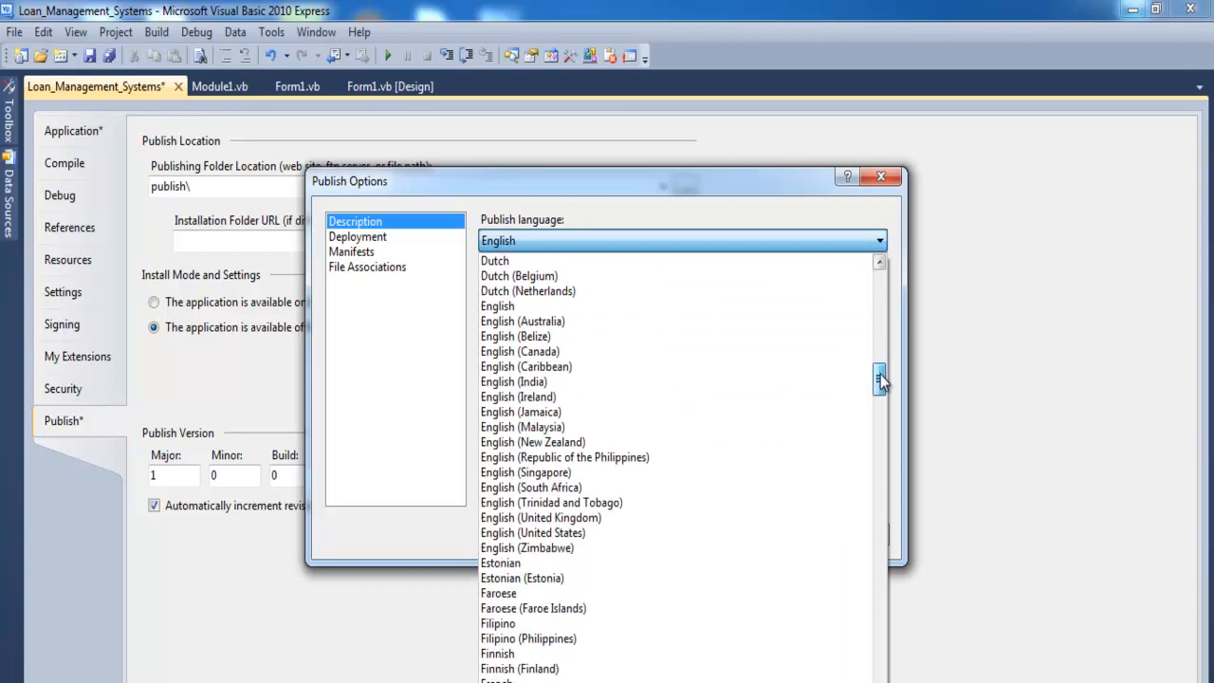
{"action": "left_click", "coordinate": [567, 518]}
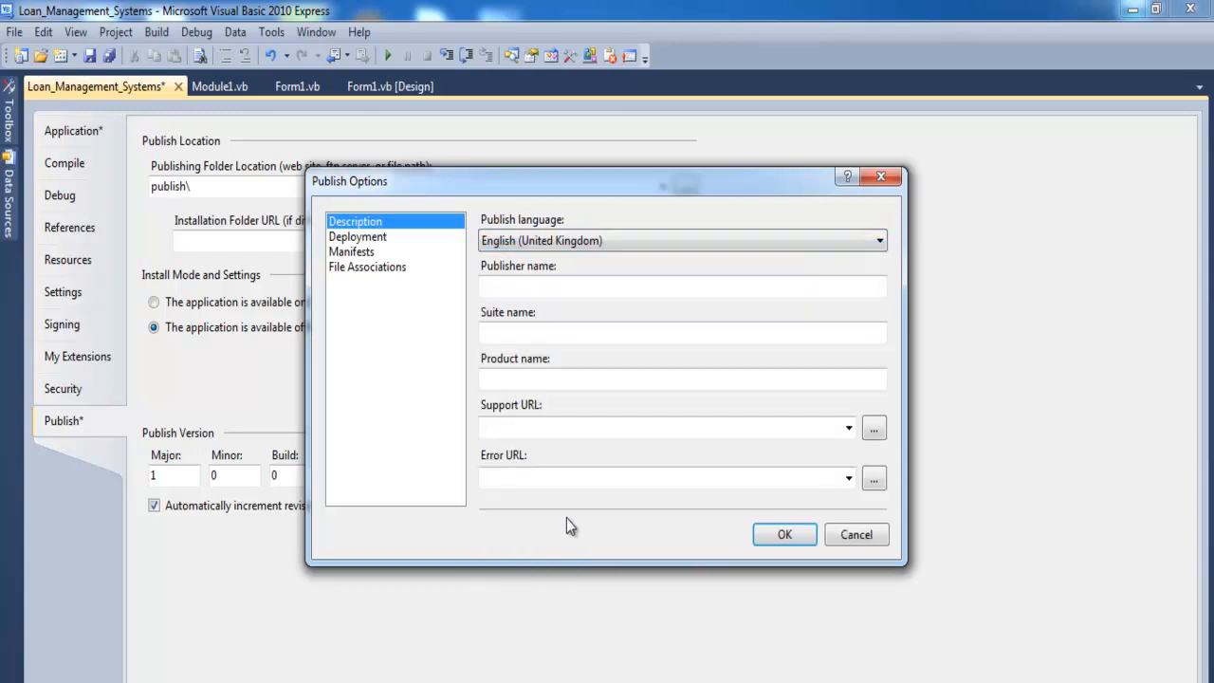
Step: Enter the publisher's full name in the publish description, leaving the suite name, product name and support URL empty
{"action": "left_click", "coordinate": [520, 285]}
{"action": "type", "text": "Paul Oamen"}
{"action": "left_click", "coordinate": [527, 333]}
{"action": "left_click", "coordinate": [555, 378]}
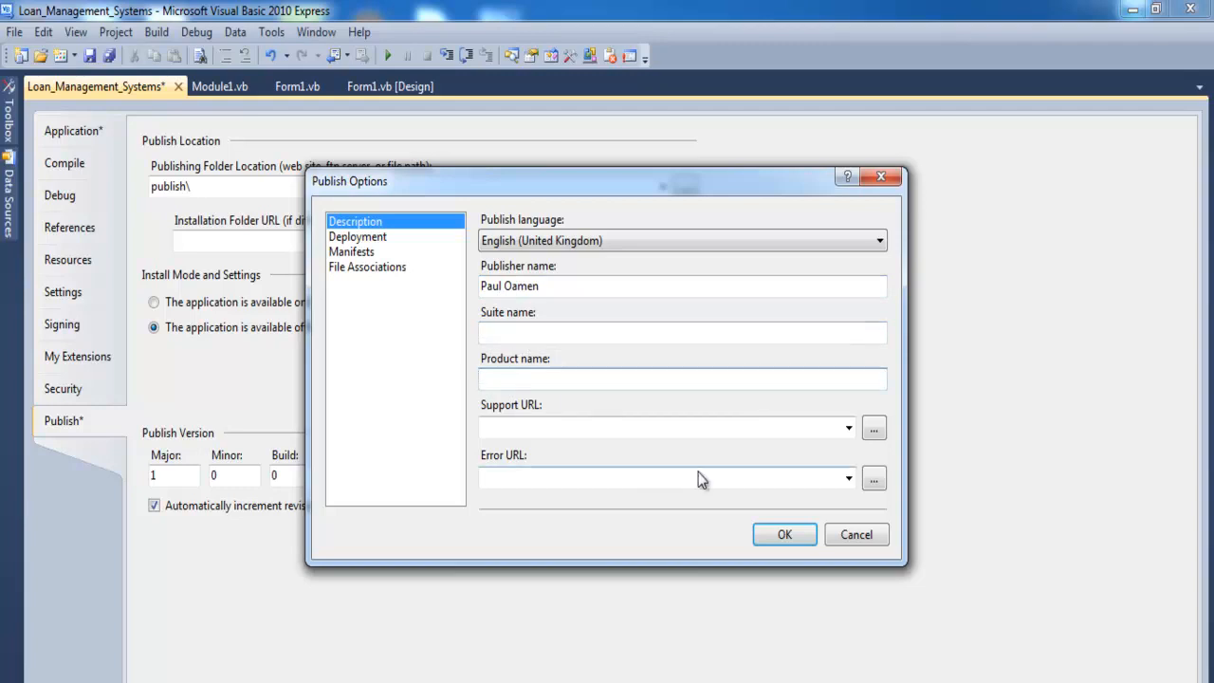
{"action": "left_click", "coordinate": [558, 428]}
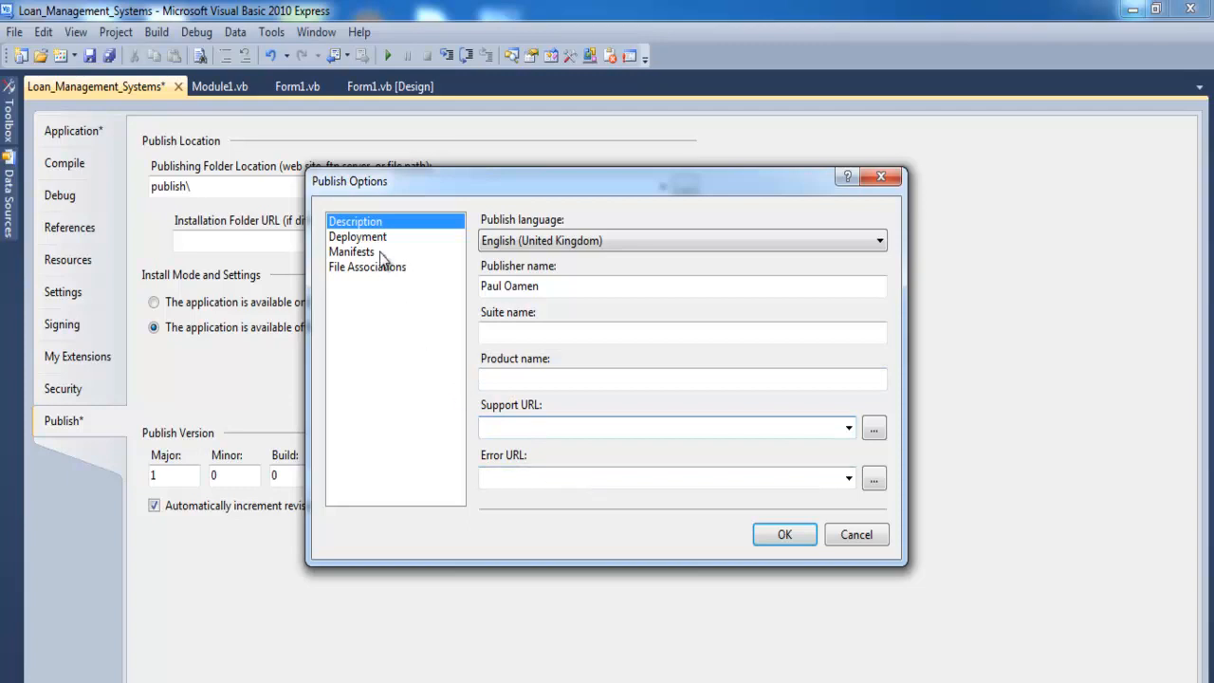
Step: Go through the deployment, manifest and file association options and accept them with CD Setup autostart and the desktop shortcut enabled
{"action": "left_click", "coordinate": [347, 240]}
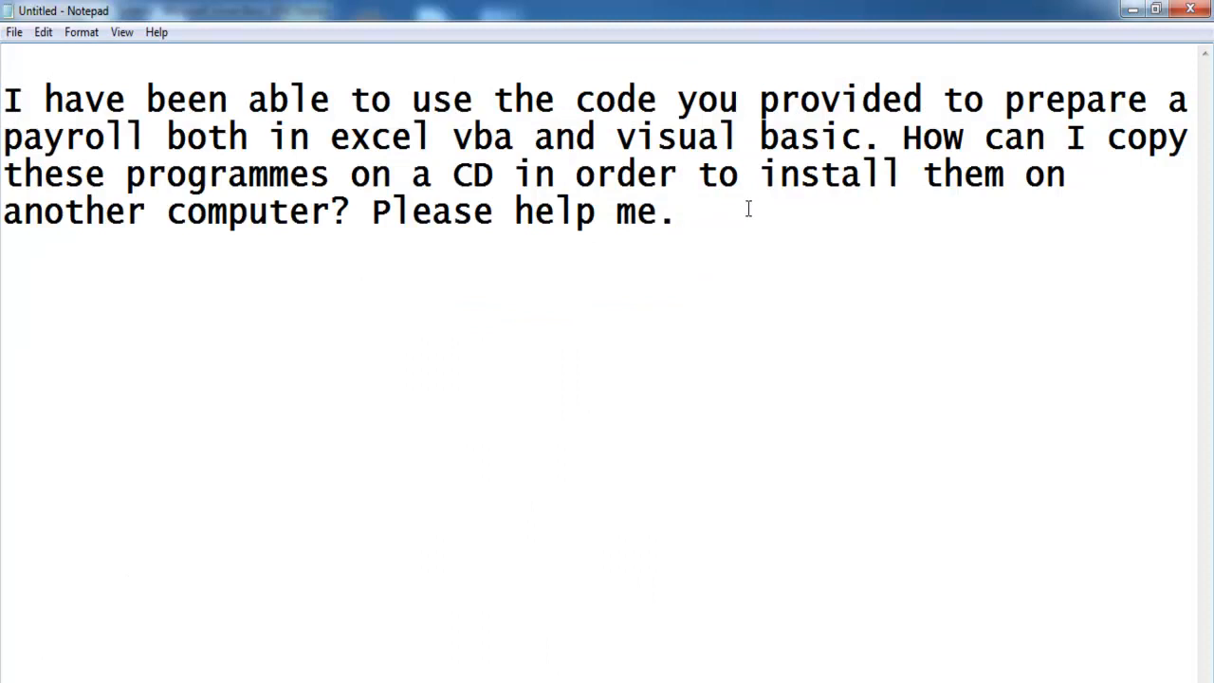
{"action": "left_click_drag", "start_coordinate": [452, 173], "coordinate": [943, 174]}
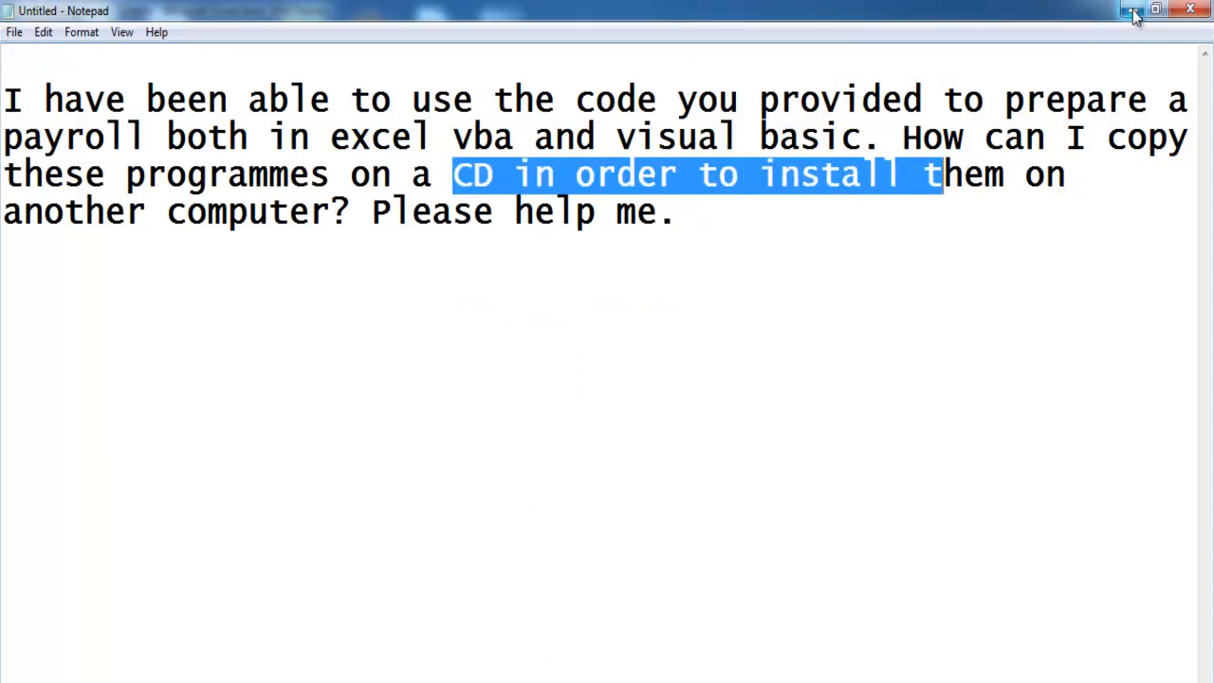
{"action": "left_click", "coordinate": [1131, 10]}
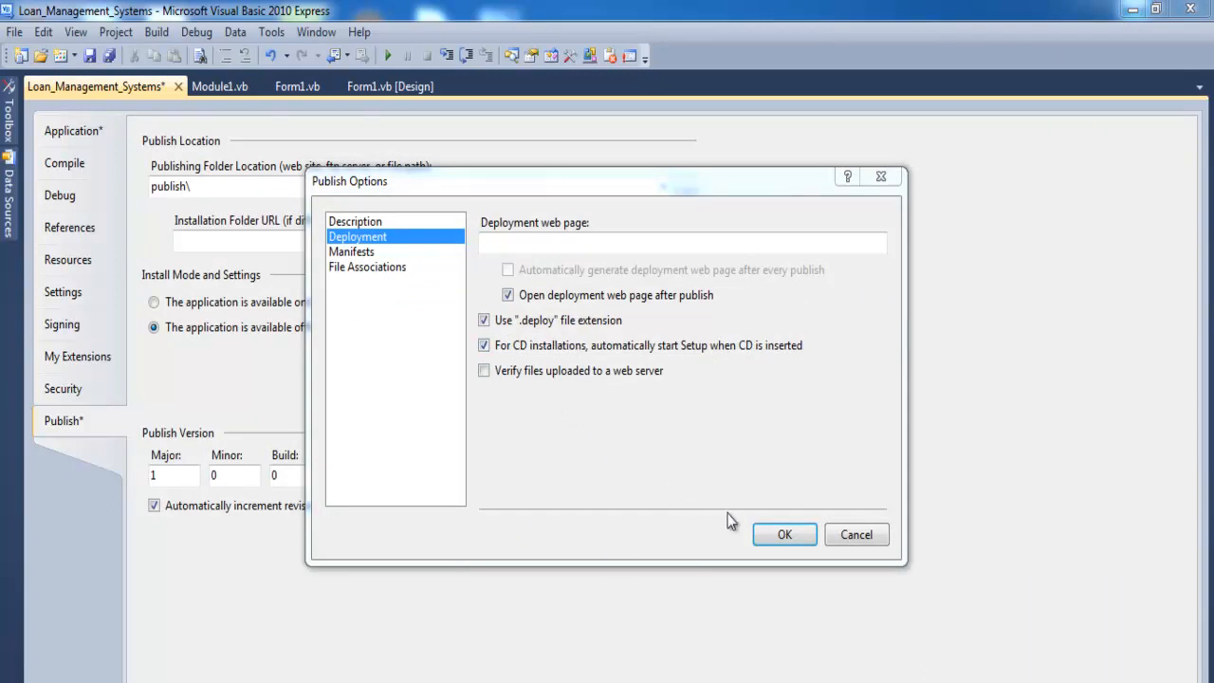
{"action": "left_click", "coordinate": [351, 252]}
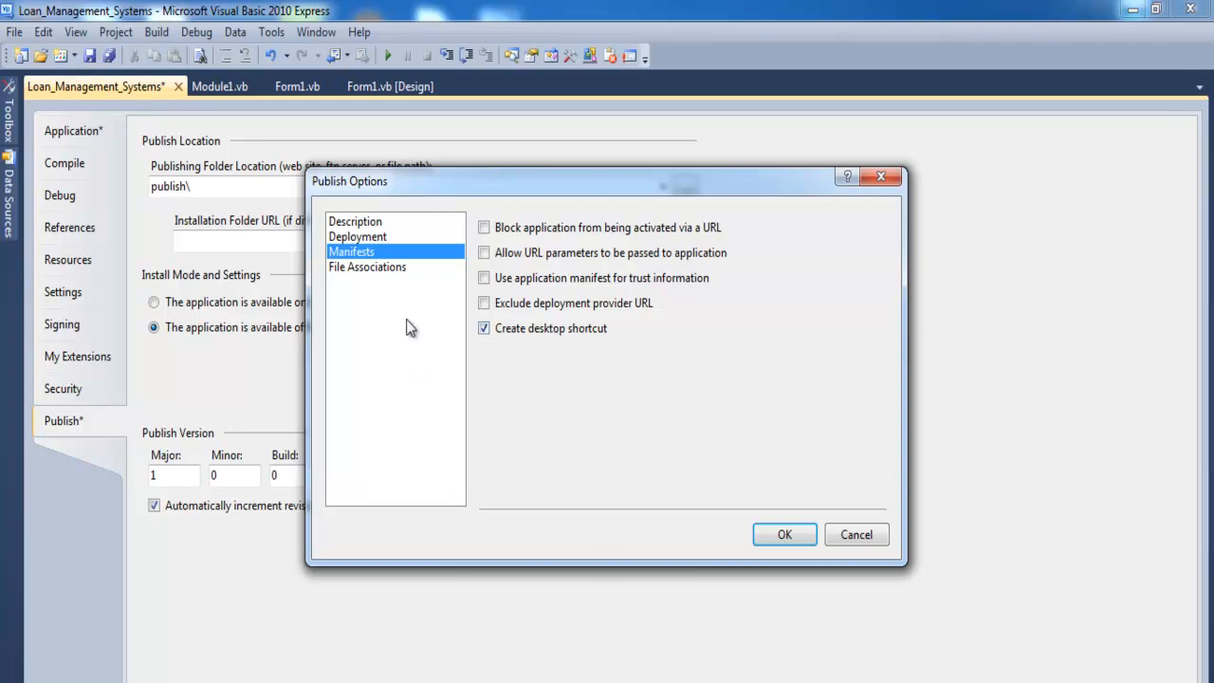
{"action": "left_click", "coordinate": [373, 270]}
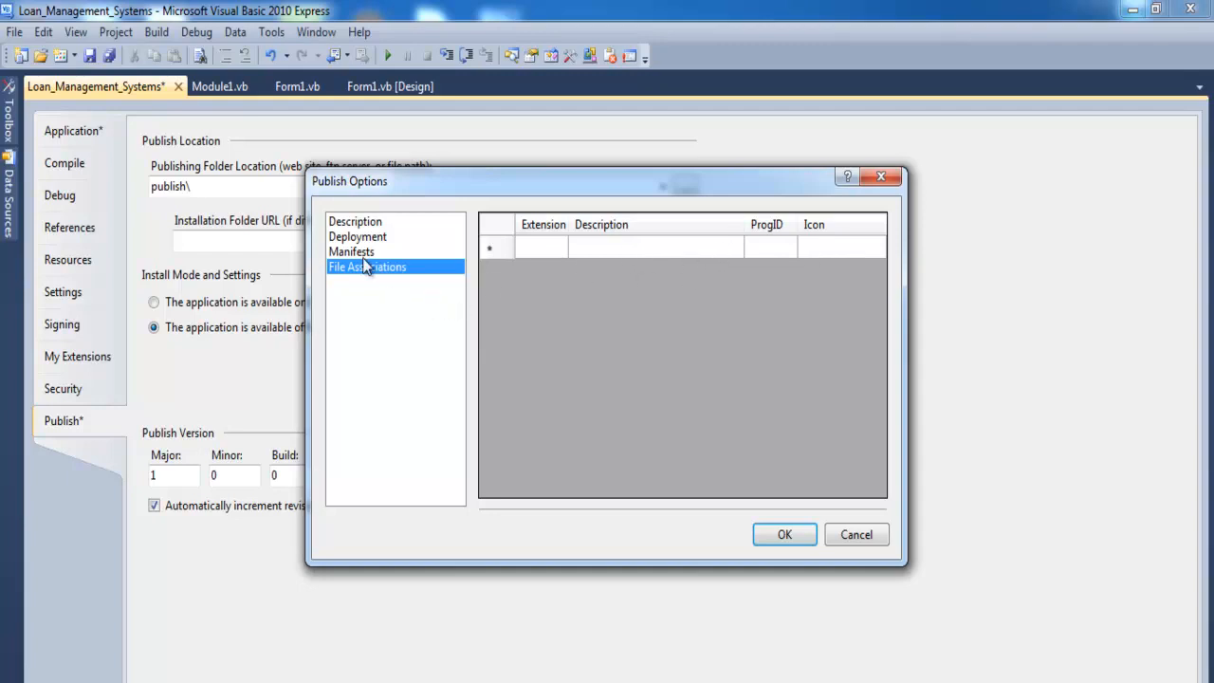
{"action": "left_click", "coordinate": [787, 537]}
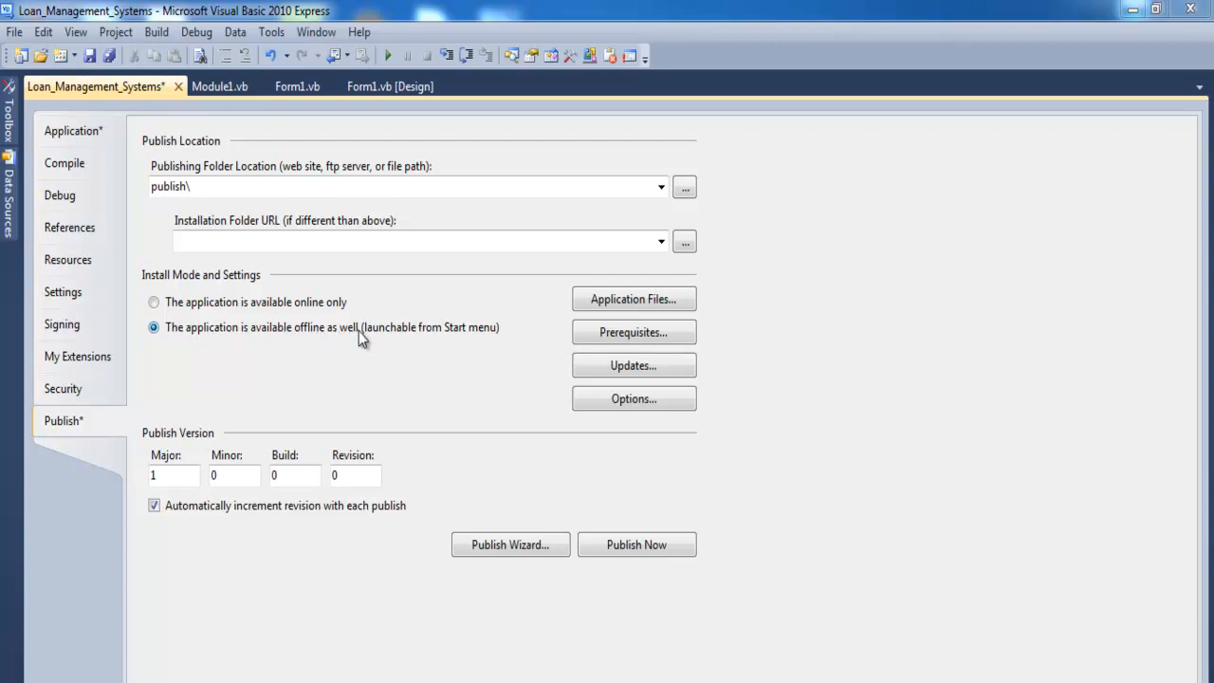
Step: Try the online-only install mode, switch back to offline availability and accept the application update settings
{"action": "left_click", "coordinate": [171, 302]}
{"action": "left_click", "coordinate": [155, 326]}
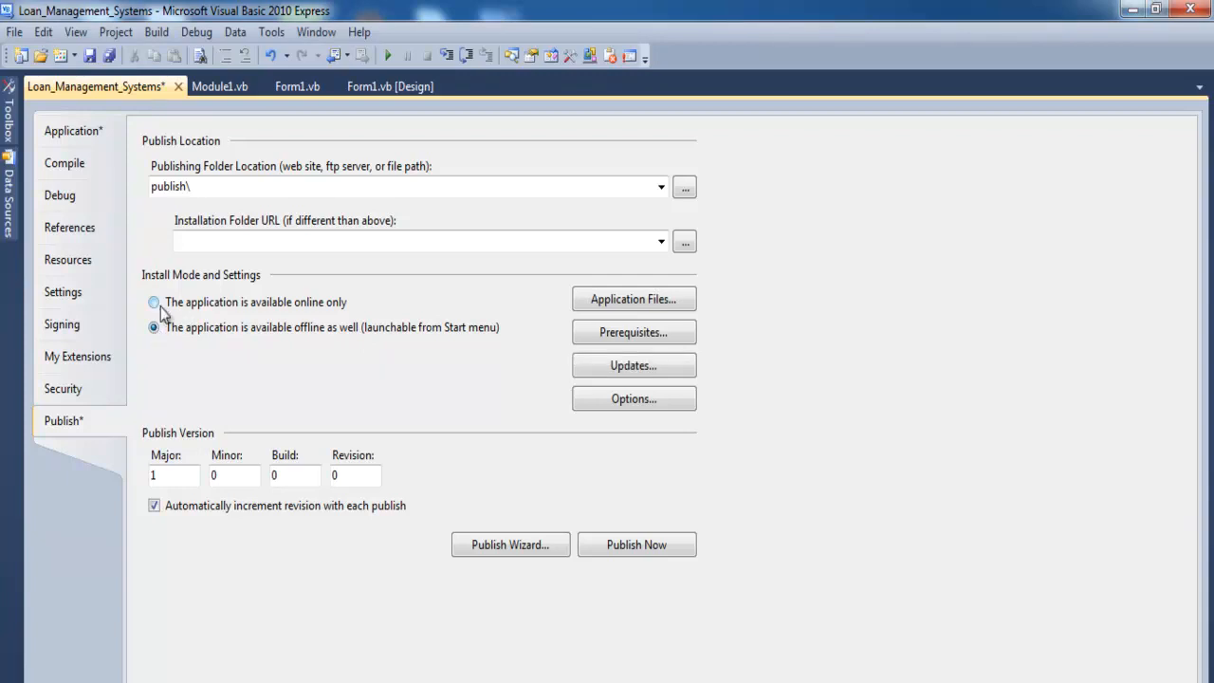
{"action": "left_click", "coordinate": [162, 302]}
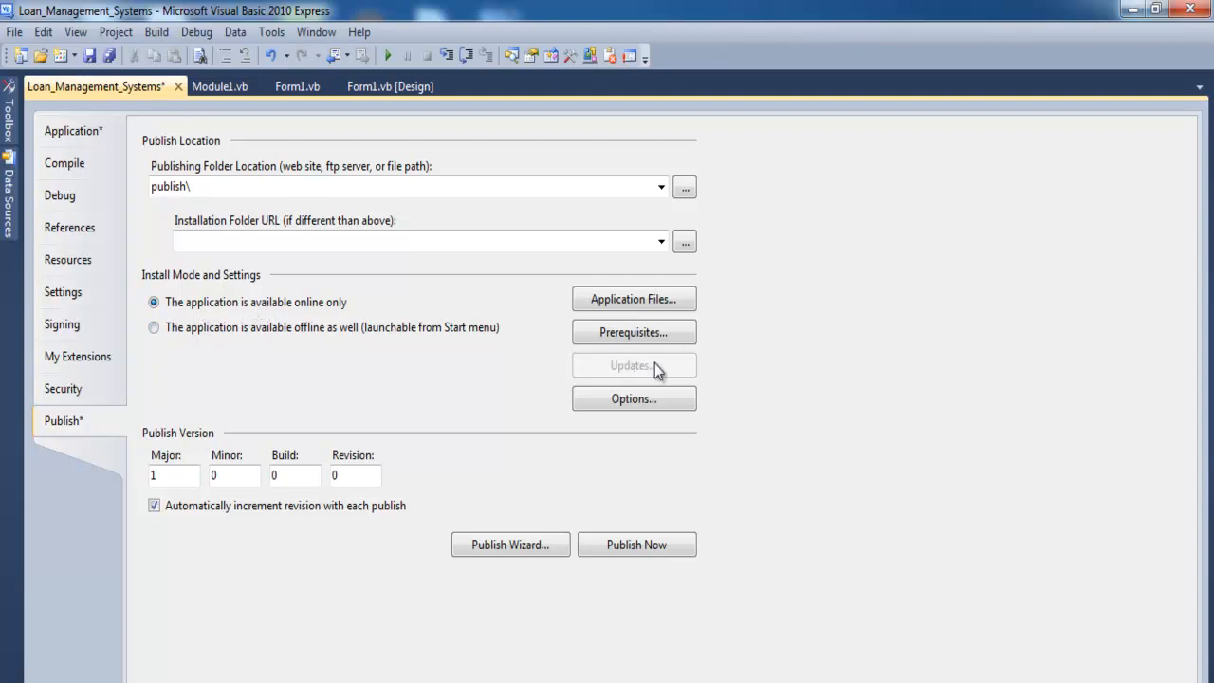
{"action": "left_click", "coordinate": [182, 329]}
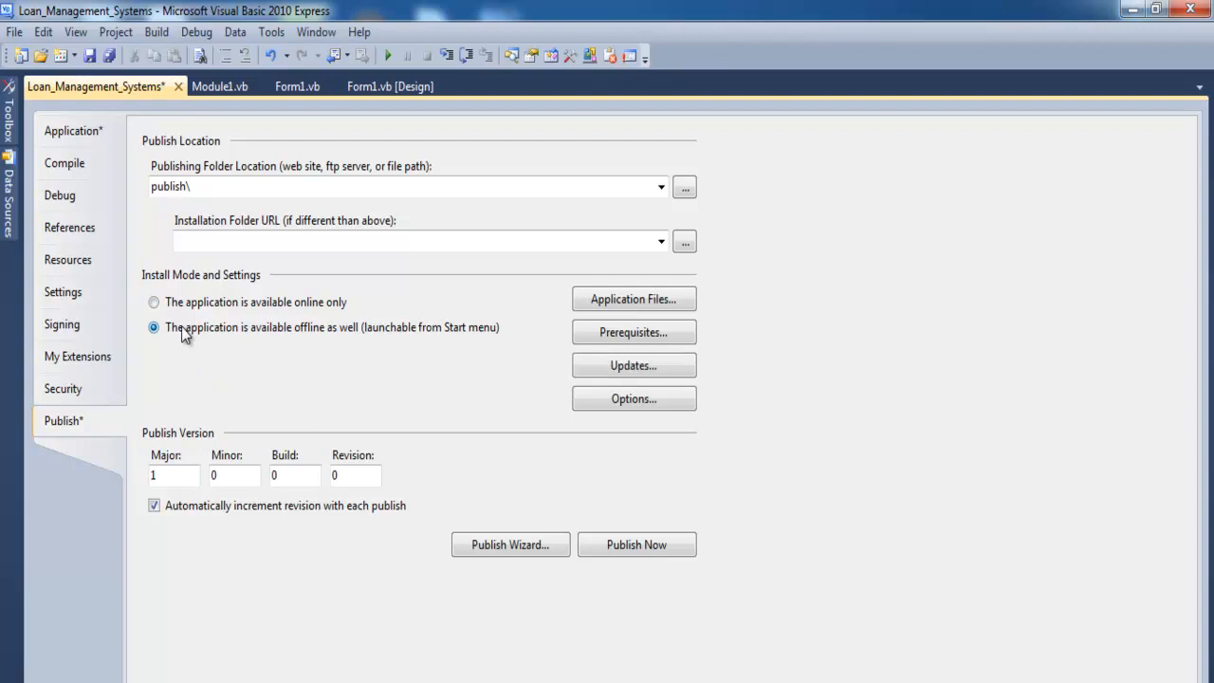
{"action": "left_click", "coordinate": [634, 368]}
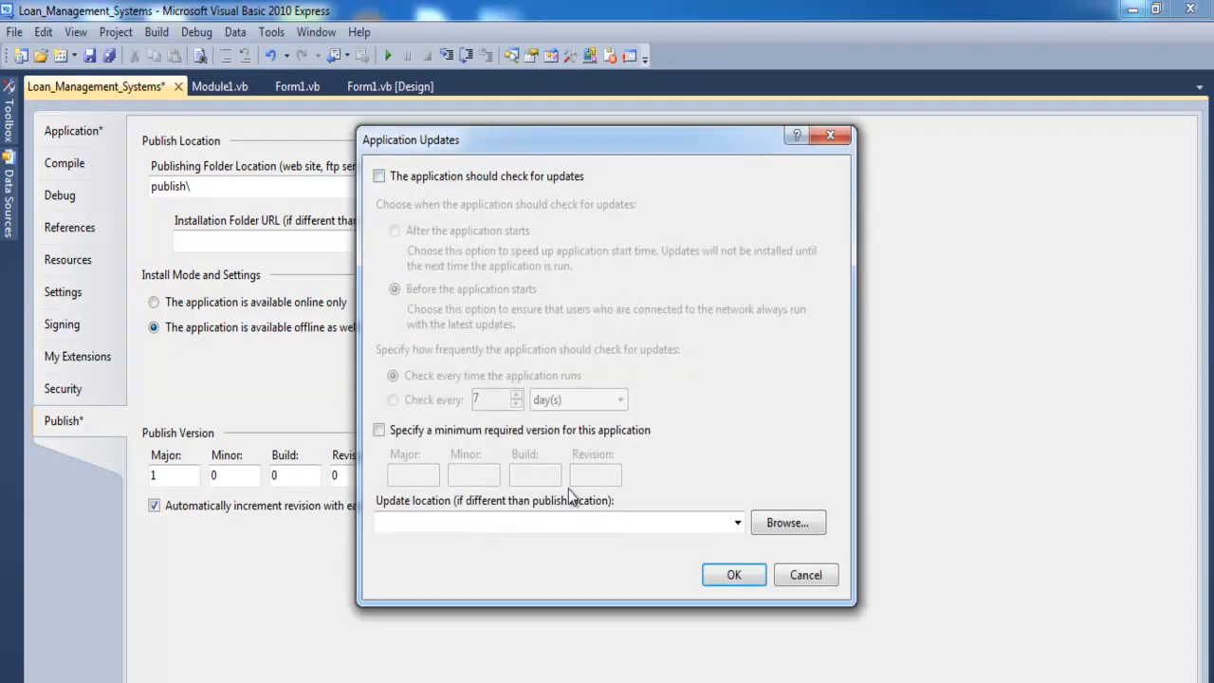
{"action": "left_click", "coordinate": [732, 573]}
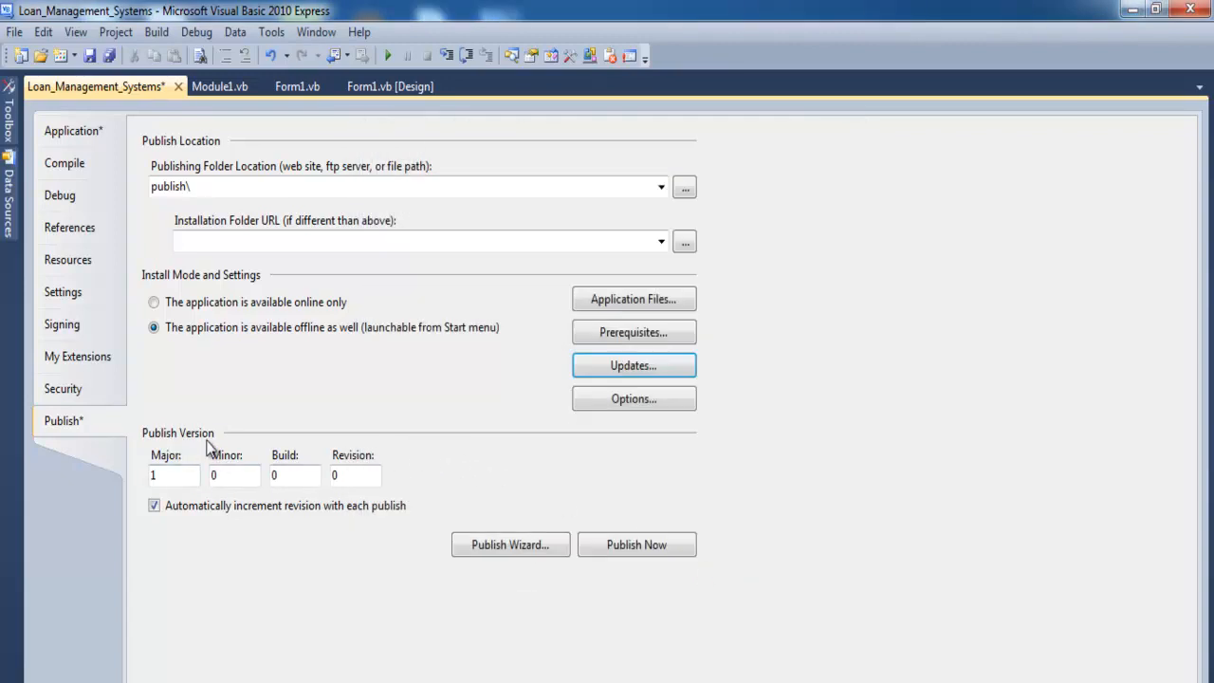
Step: Start the Publish Wizard and create a Loan_Management_System folder on the Desktop while browsing for the publish location
{"action": "left_click", "coordinate": [179, 481]}
{"action": "left_click", "coordinate": [485, 547]}
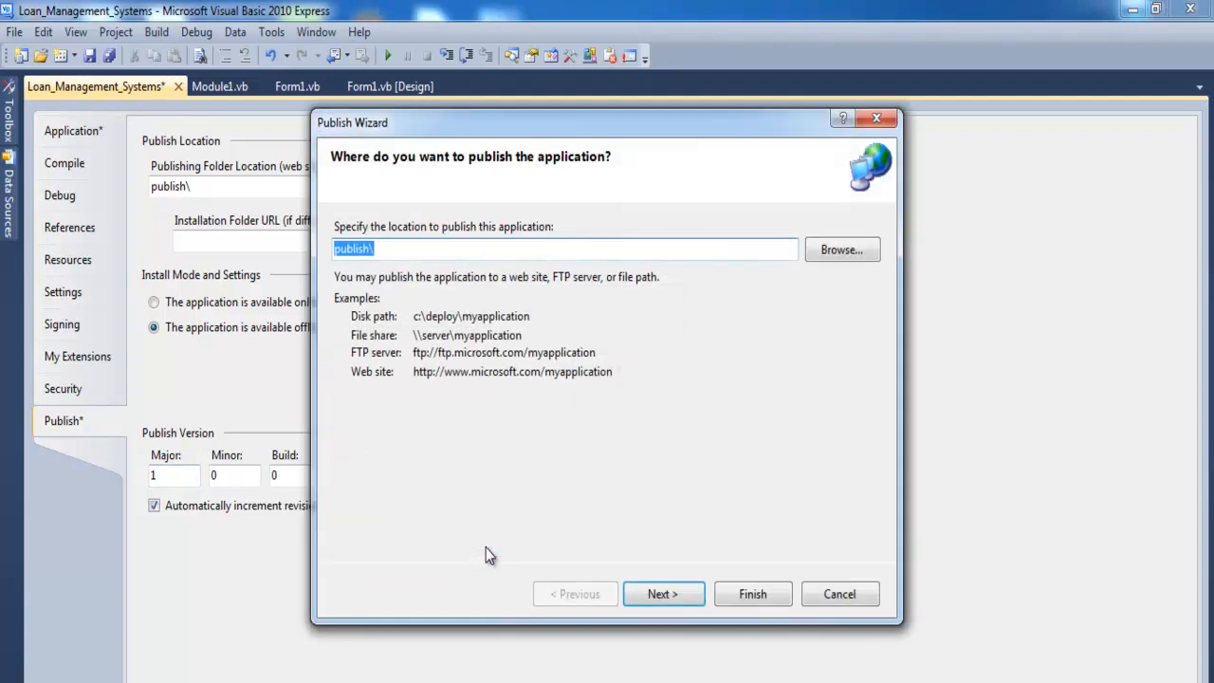
{"action": "left_click", "coordinate": [830, 250]}
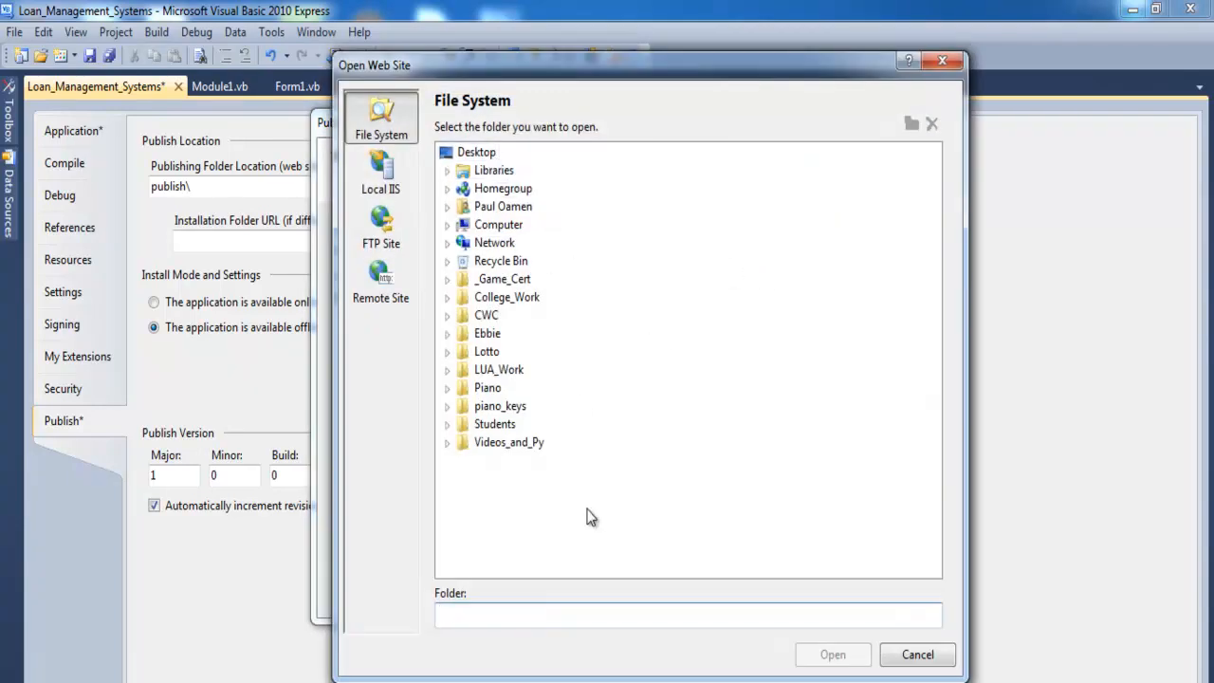
{"action": "left_click", "coordinate": [476, 153]}
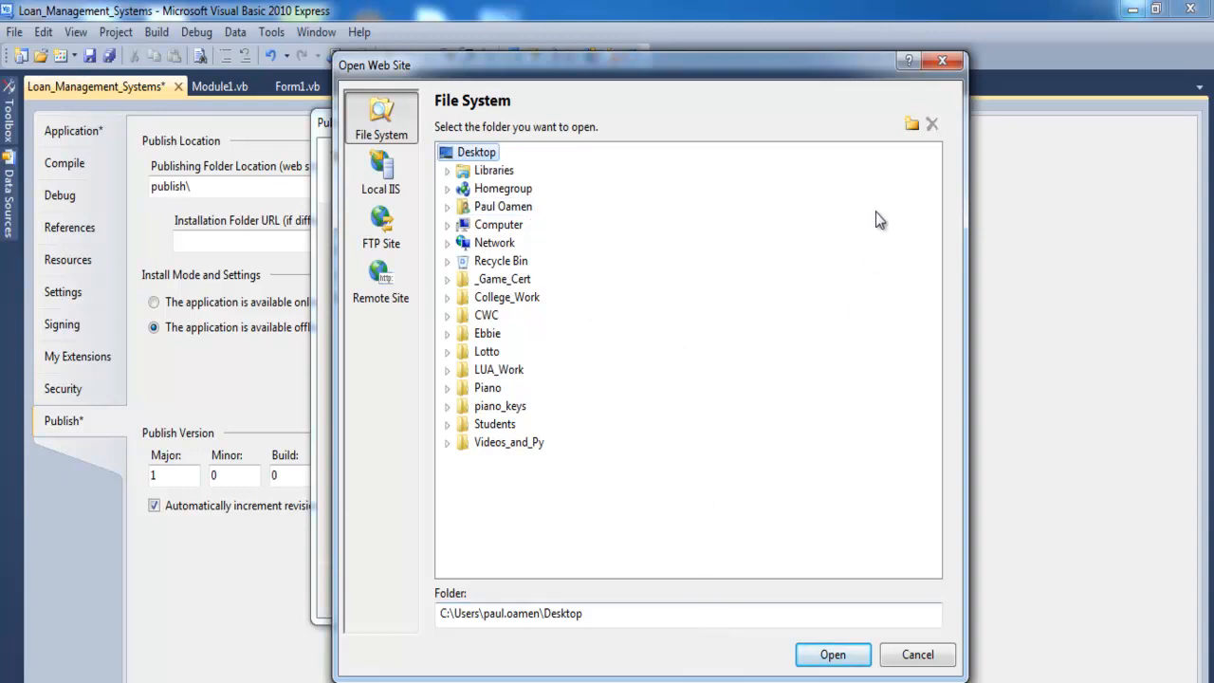
{"action": "left_click", "coordinate": [911, 126]}
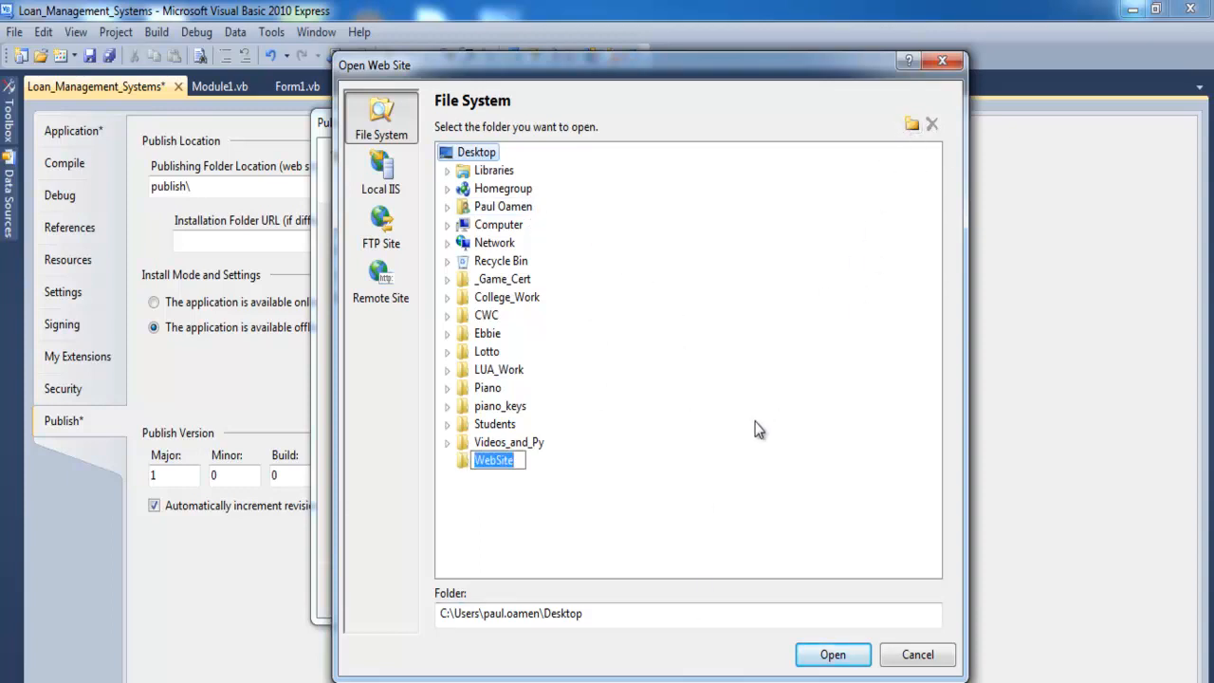
{"action": "type", "text": "Lo"}
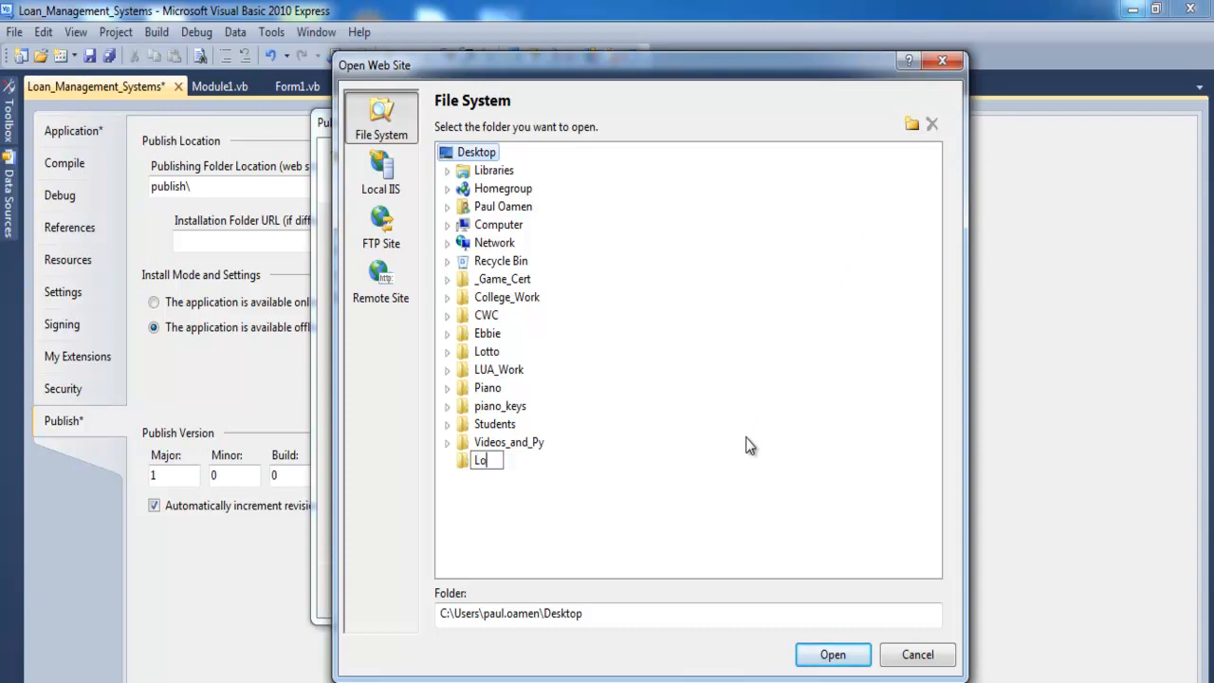
{"action": "type", "text": "an_Management"}
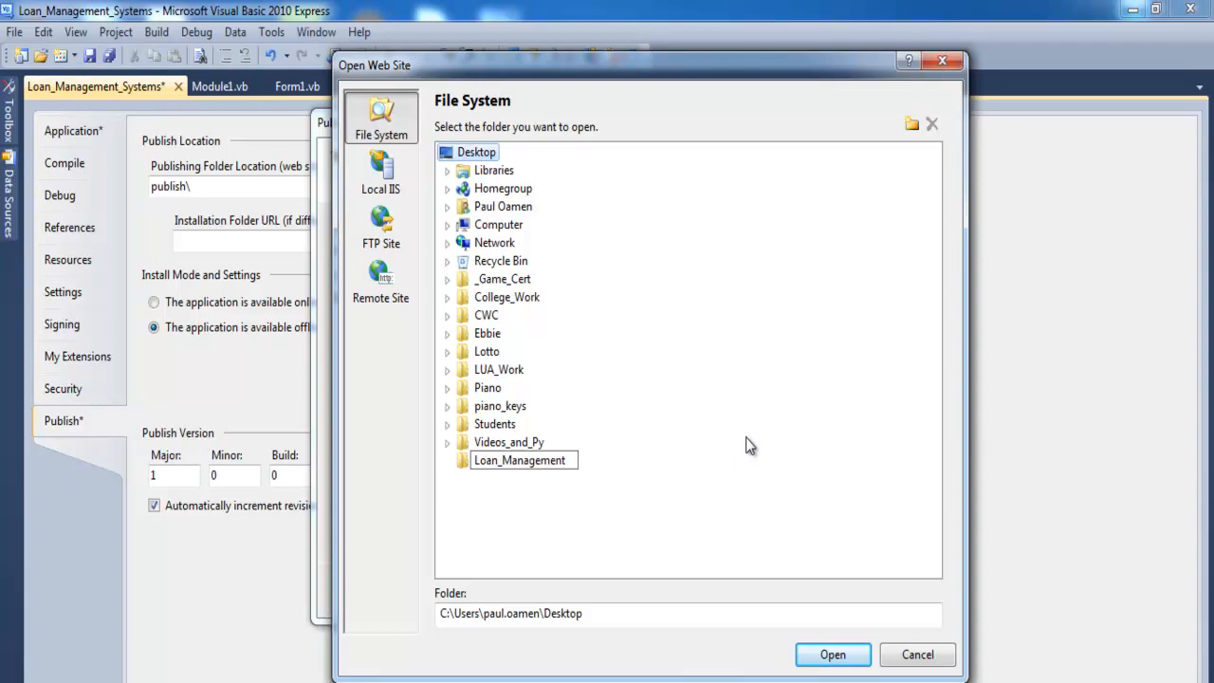
{"action": "type", "text": "_System"}
{"action": "key", "text": "Return"}
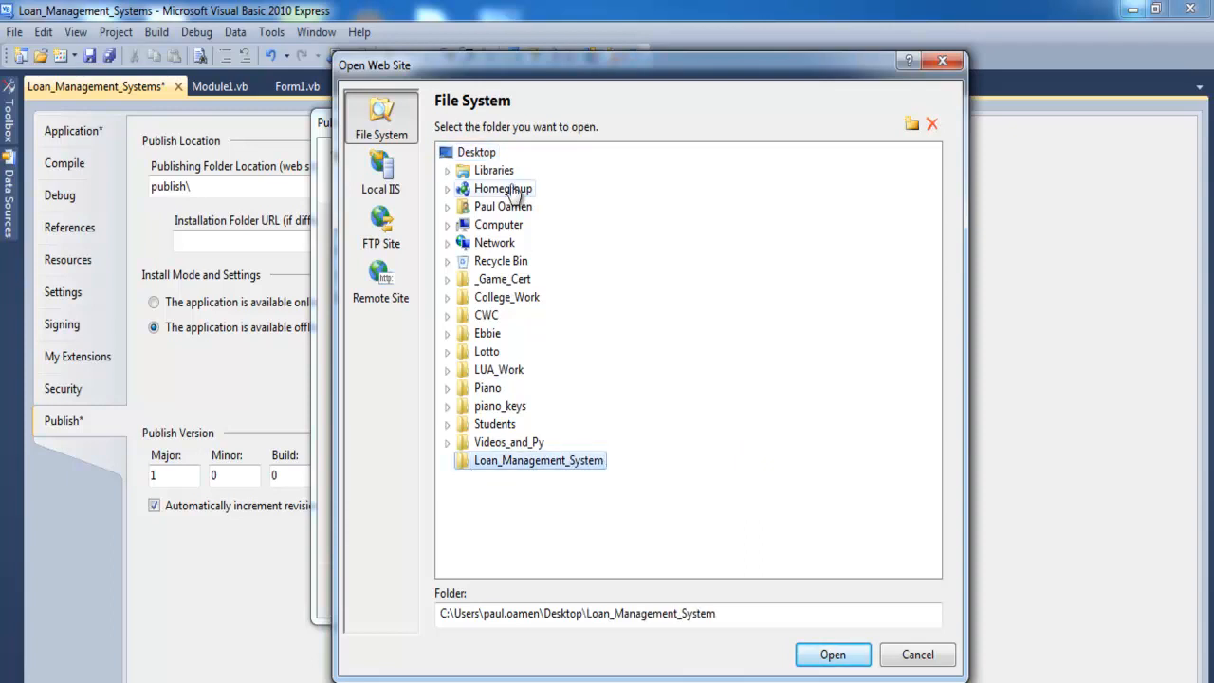
Step: Set the publish location to the Desktop's Loan_Management_System folder and continue to the installation method
{"action": "left_click", "coordinate": [478, 157]}
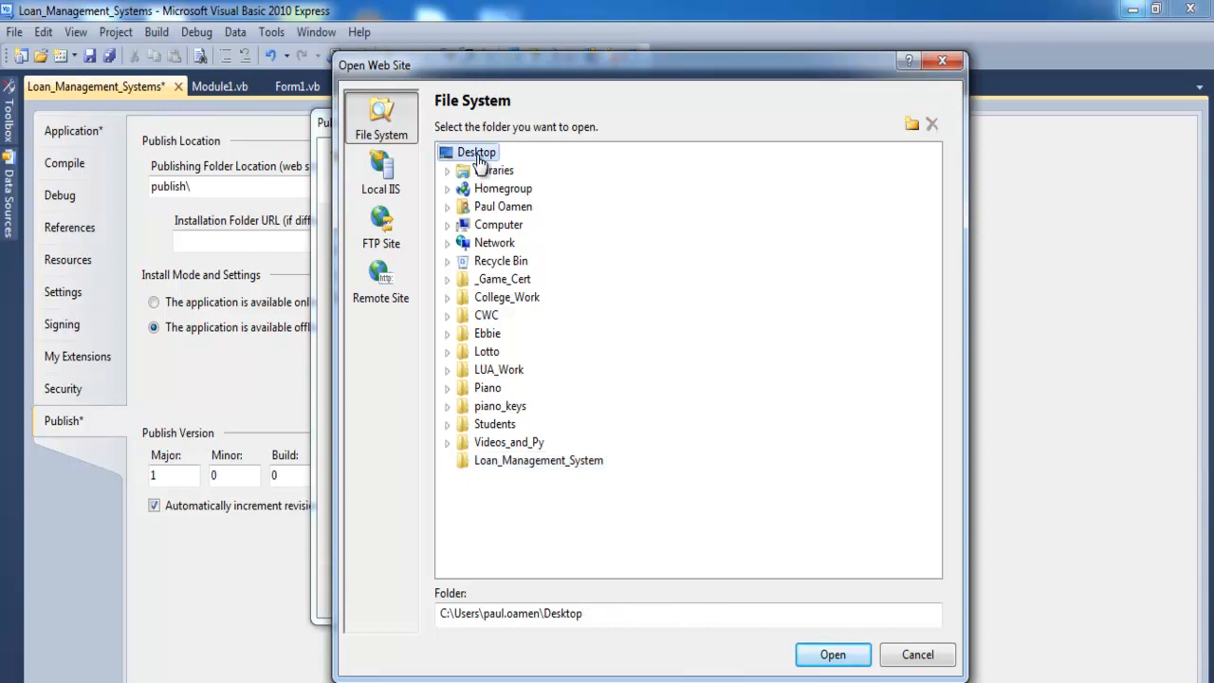
{"action": "left_click", "coordinate": [559, 465]}
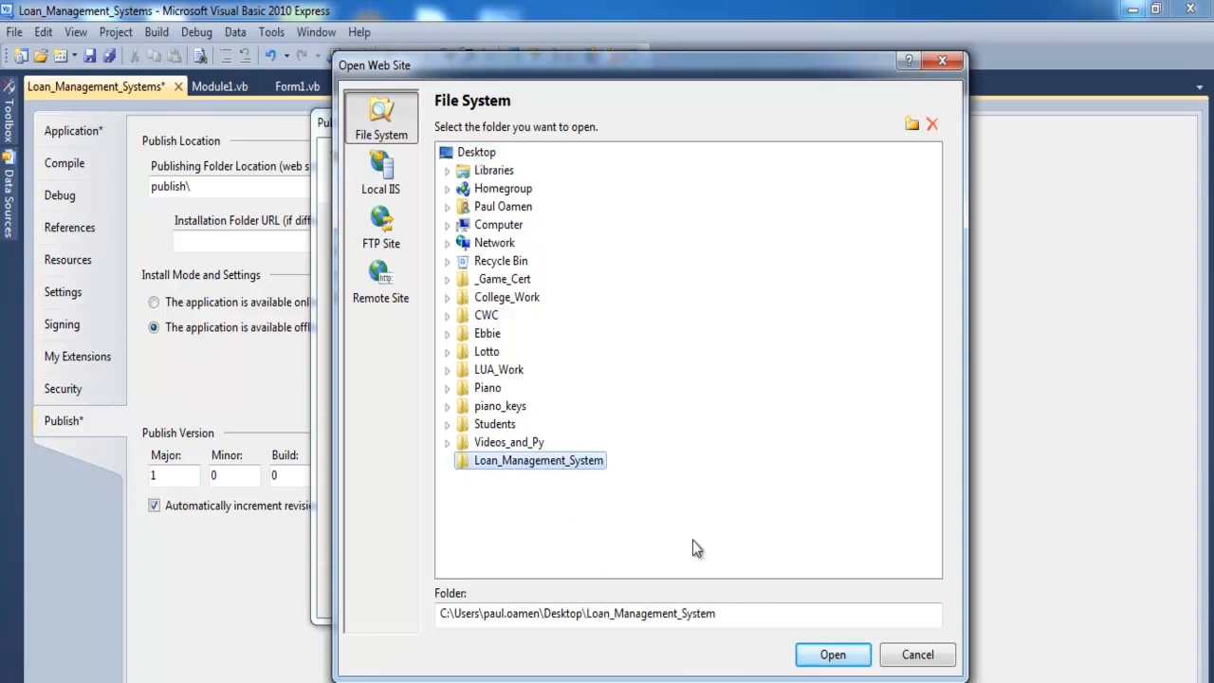
{"action": "left_click", "coordinate": [833, 656]}
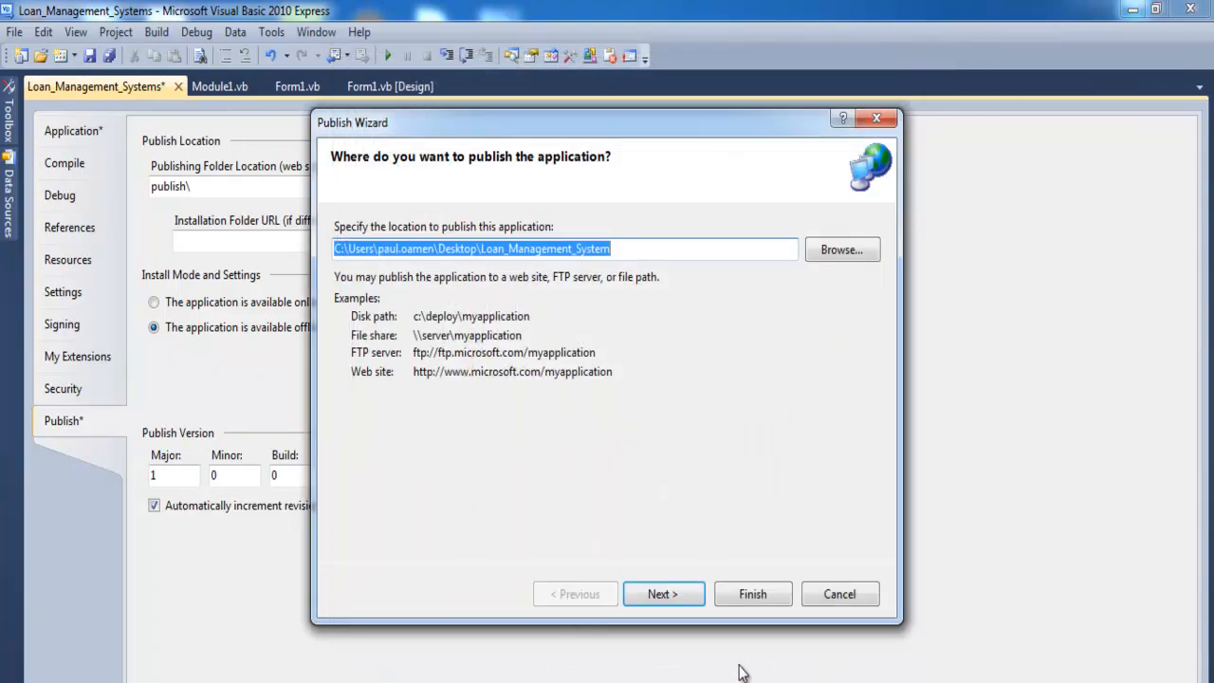
{"action": "left_click", "coordinate": [743, 682]}
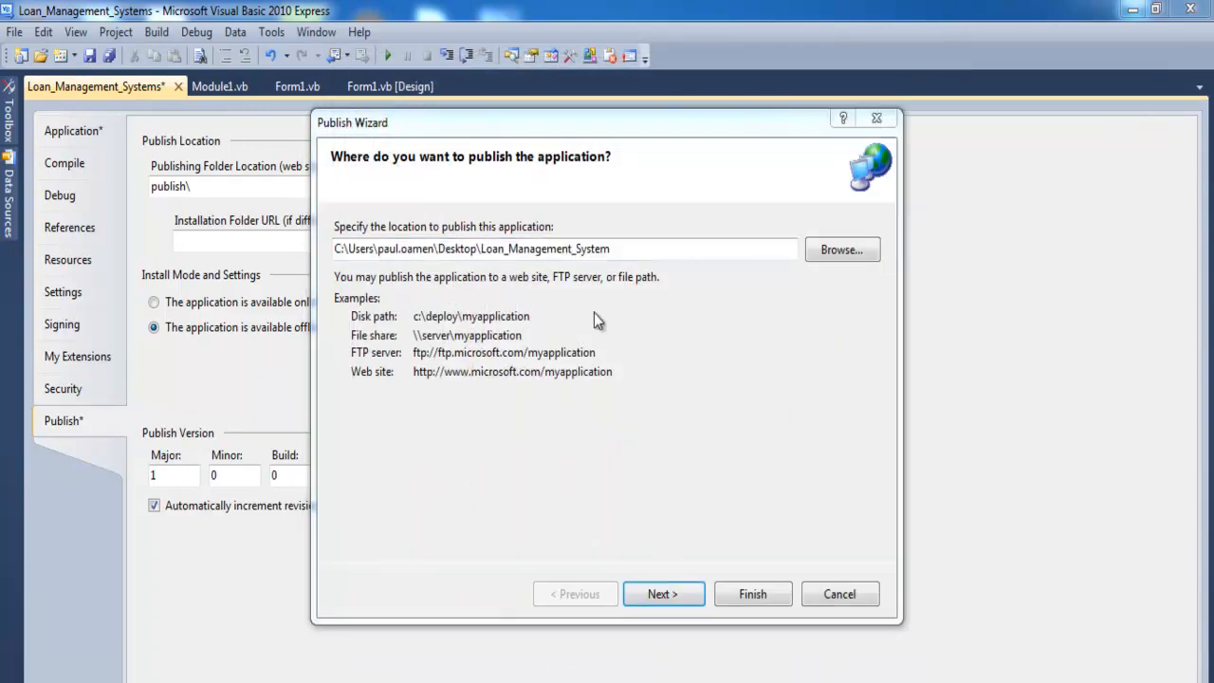
{"action": "left_click", "coordinate": [682, 598]}
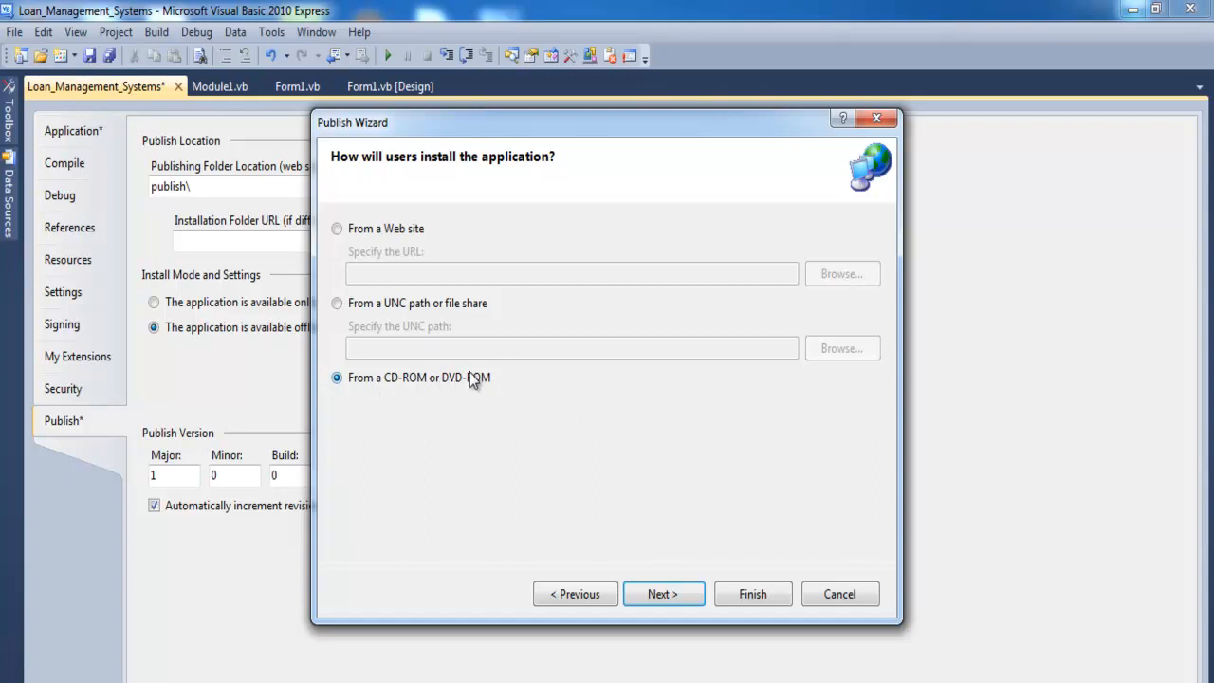
Step: Publish the application for installation from a CD-ROM or DVD-ROM, without checking for updates
{"action": "left_click", "coordinate": [678, 594]}
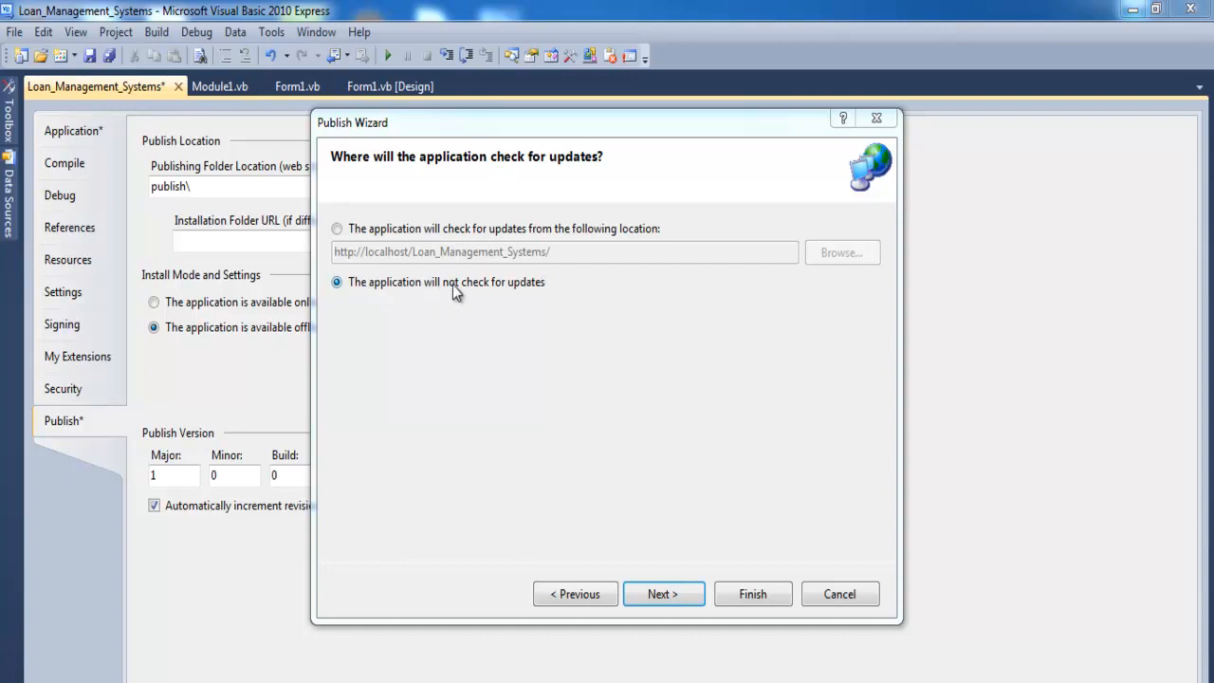
{"action": "left_click", "coordinate": [684, 595]}
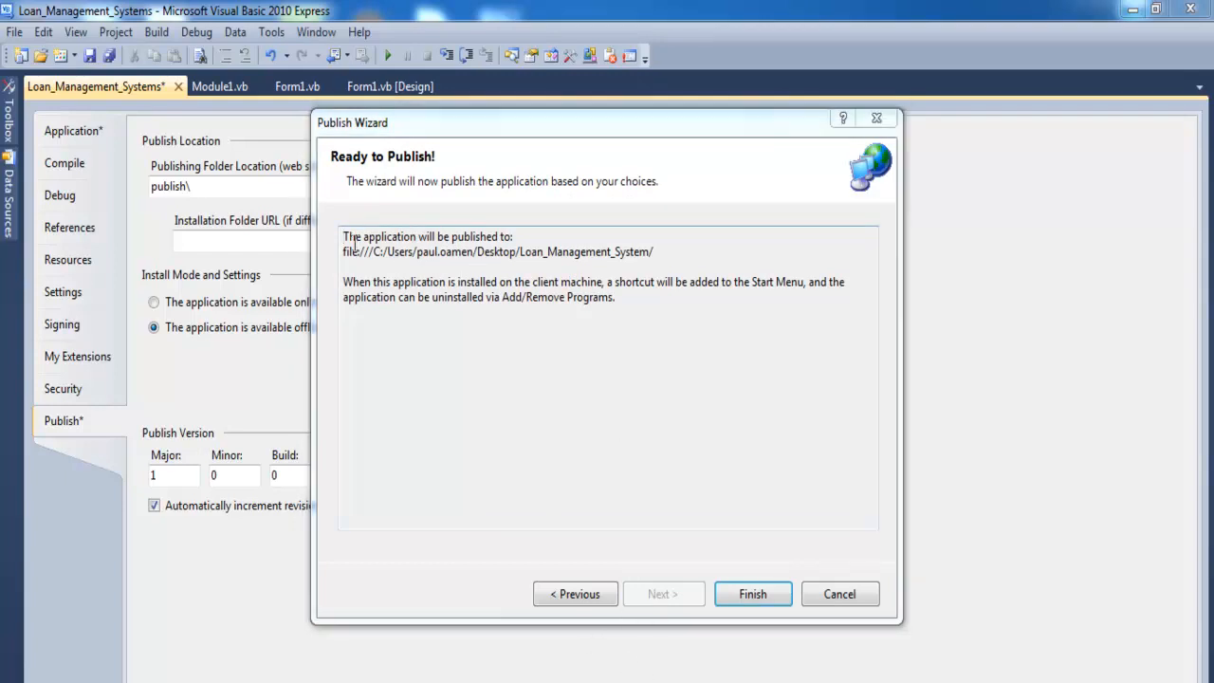
{"action": "left_click_drag", "start_coordinate": [352, 240], "coordinate": [513, 236]}
{"action": "left_click_drag", "start_coordinate": [653, 252], "coordinate": [517, 258]}
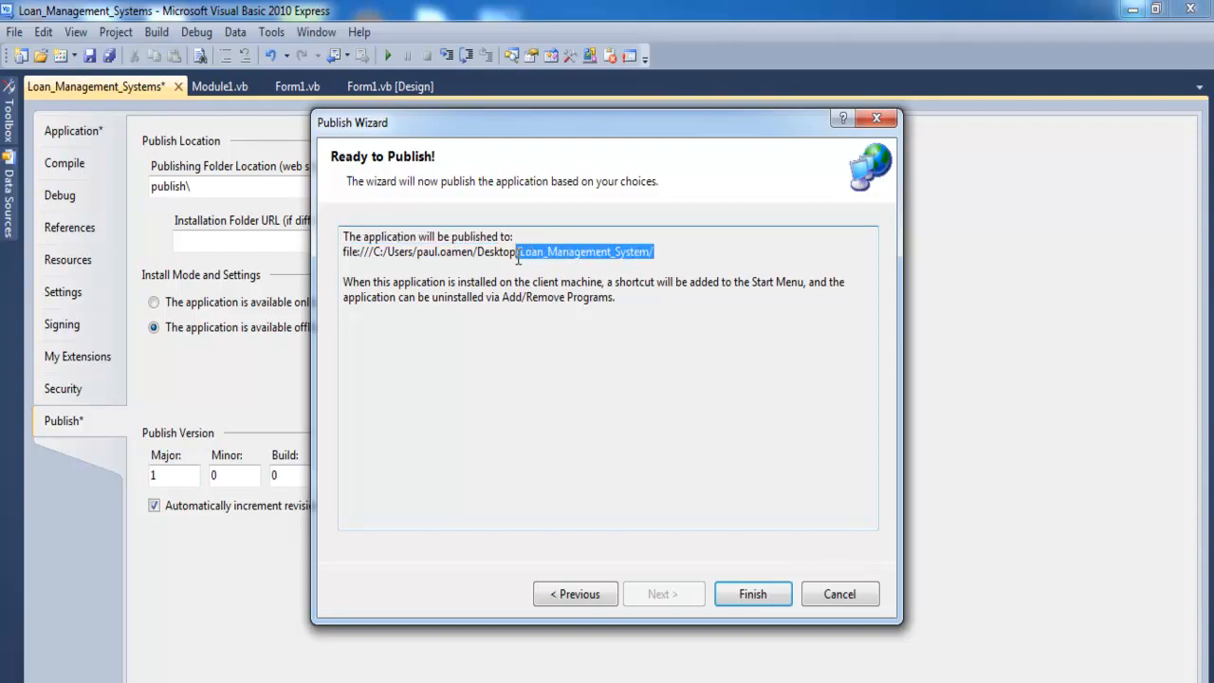
{"action": "left_click", "coordinate": [564, 440]}
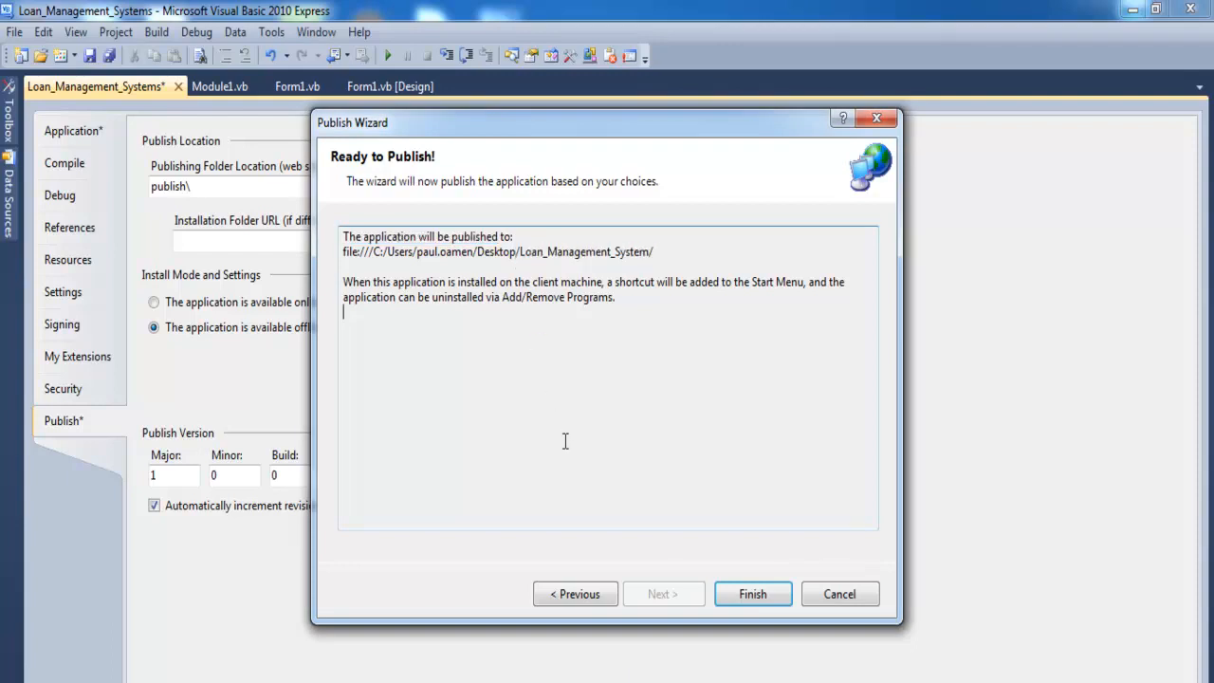
{"action": "left_click", "coordinate": [753, 595]}
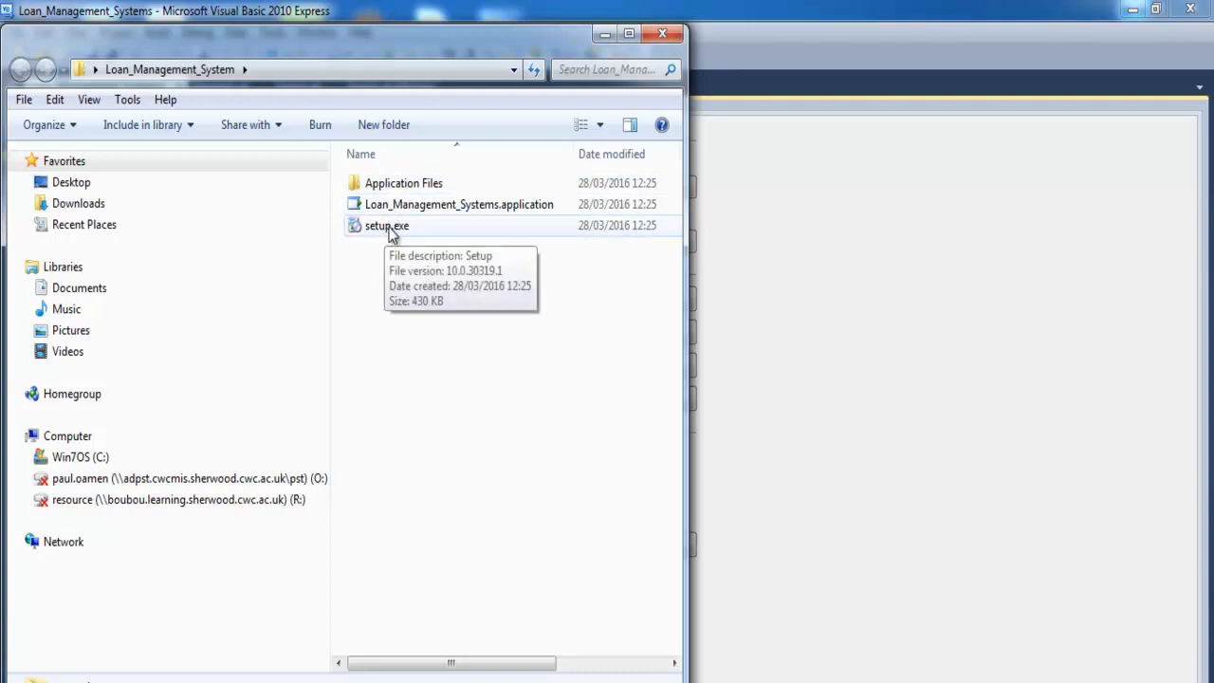
Step: Look through the published Application Files folder and its Loan_Management_Systems_1_0_0_0 subfolder, and return to the Loan_Management_System folder
{"action": "double_click", "coordinate": [394, 185]}
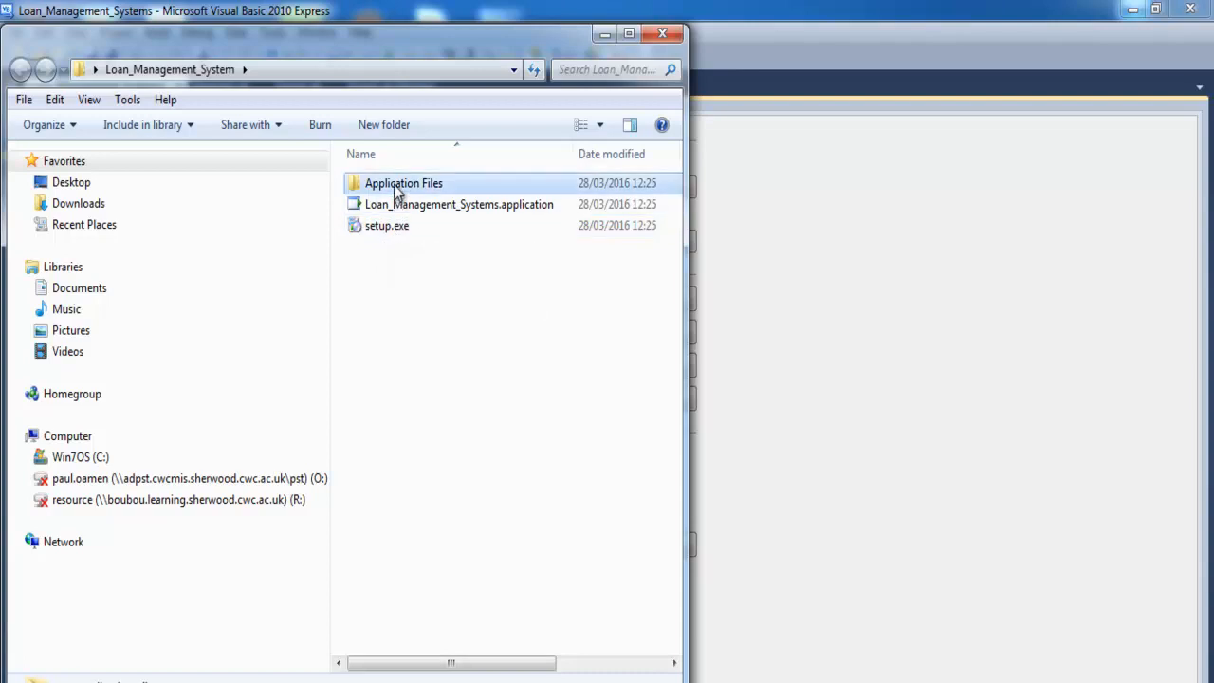
{"action": "double_click", "coordinate": [424, 183]}
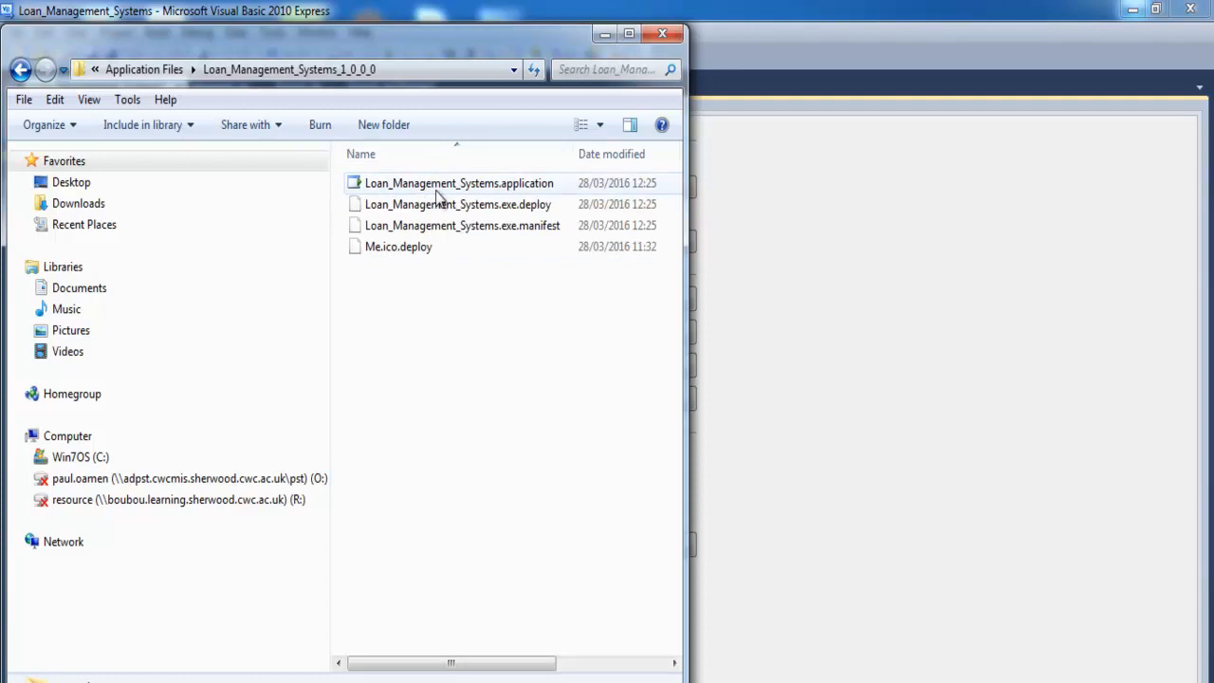
{"action": "left_click_drag", "start_coordinate": [685, 203], "coordinate": [898, 205]}
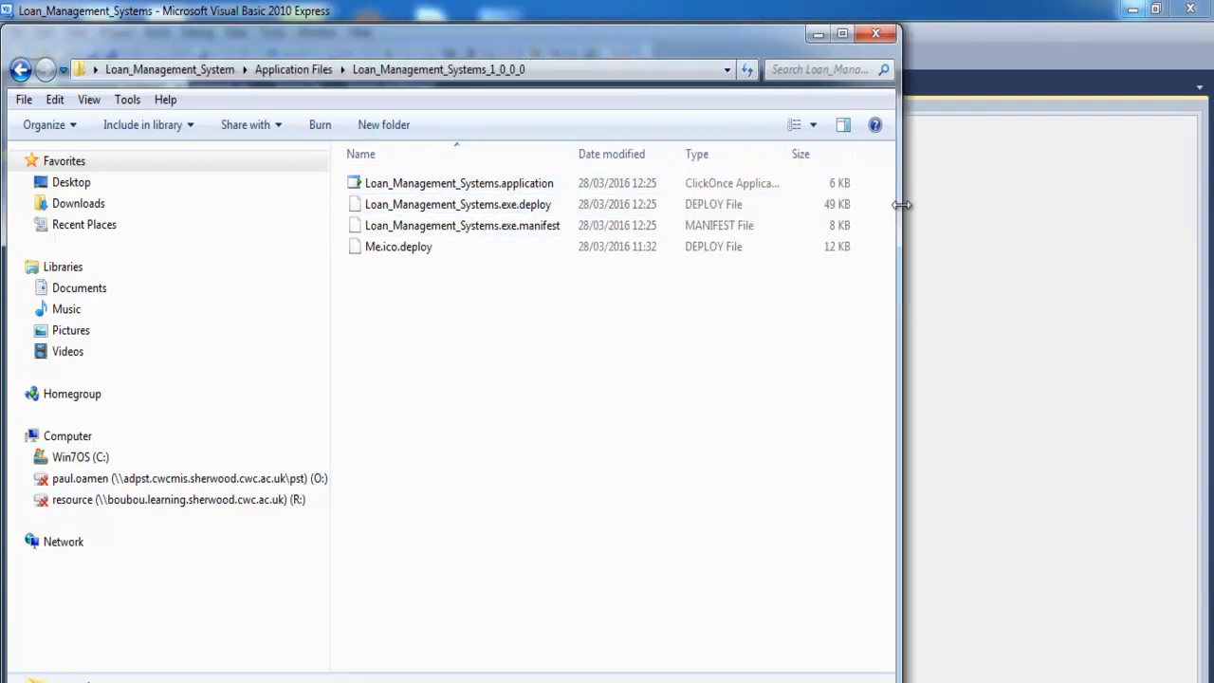
{"action": "left_click", "coordinate": [21, 69]}
{"action": "left_click", "coordinate": [21, 70]}
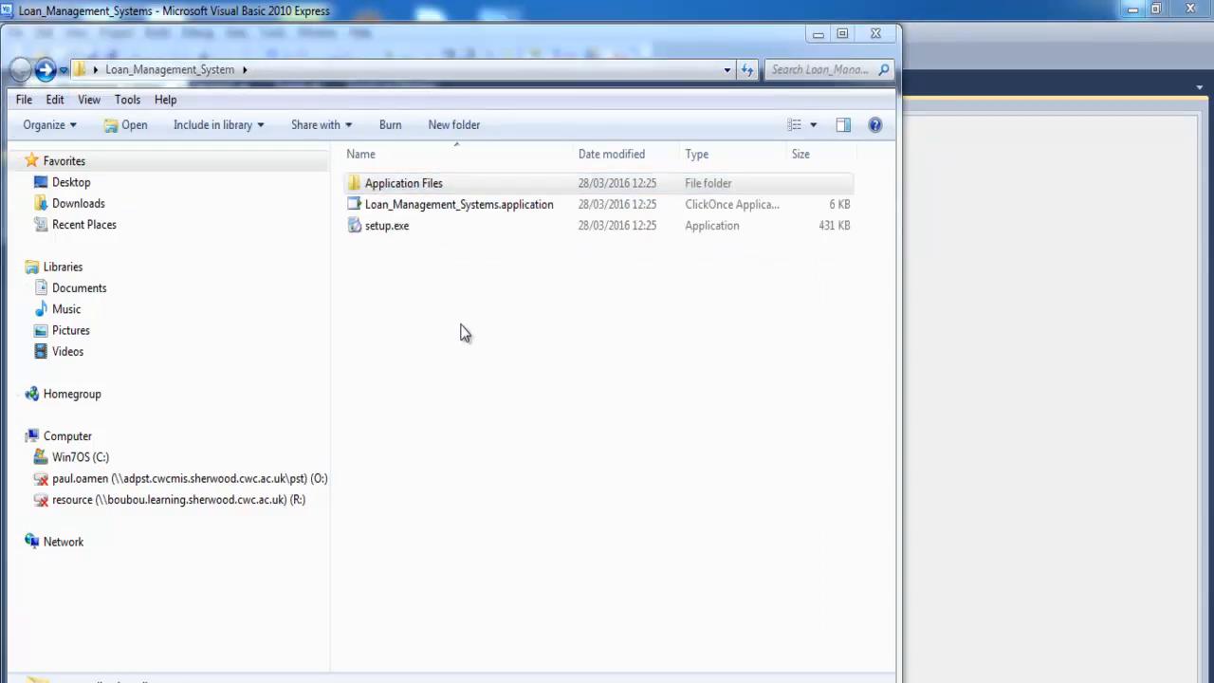
Step: Select all the published items to show what goes on the CD, review the Notepad question about CD installation and clear the selection
{"action": "left_click_drag", "start_coordinate": [428, 358], "coordinate": [353, 180]}
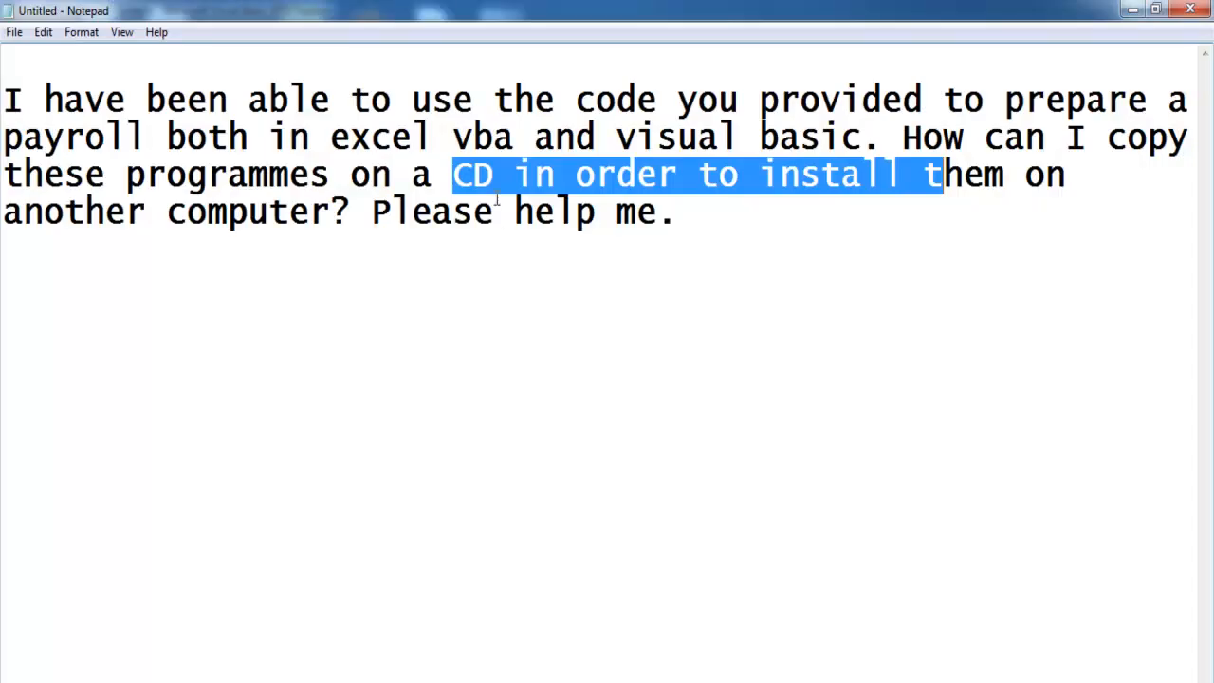
{"action": "left_click", "coordinate": [479, 178]}
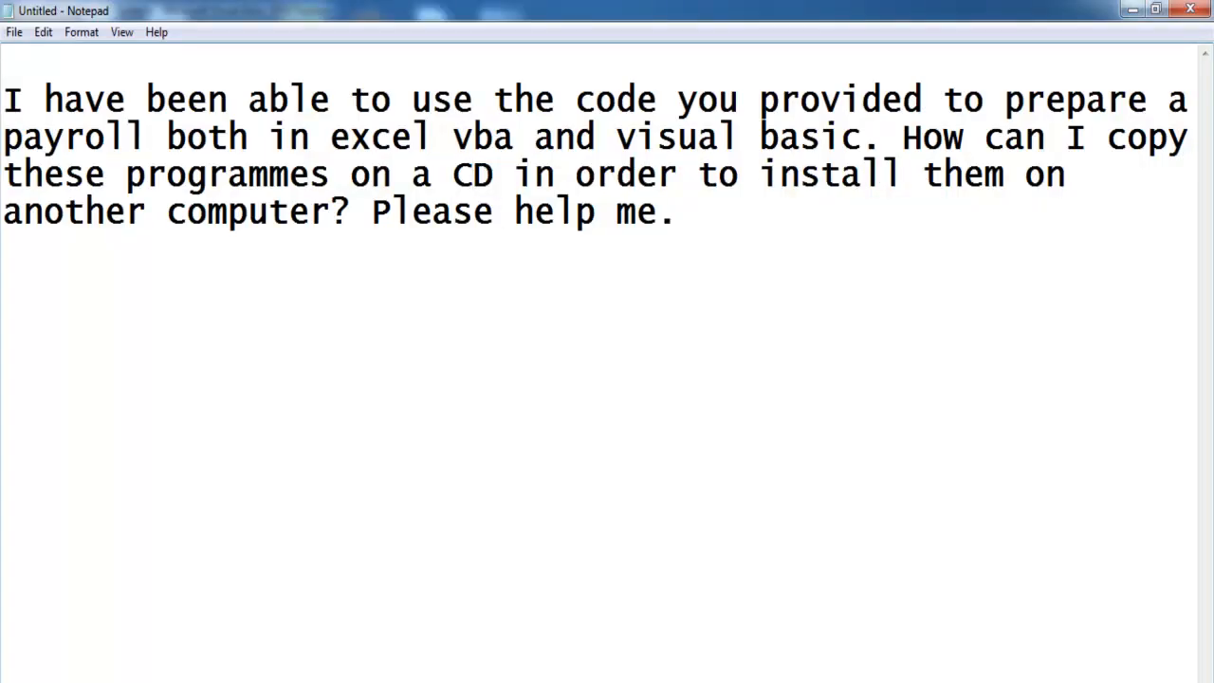
{"action": "left_click", "coordinate": [1130, 13]}
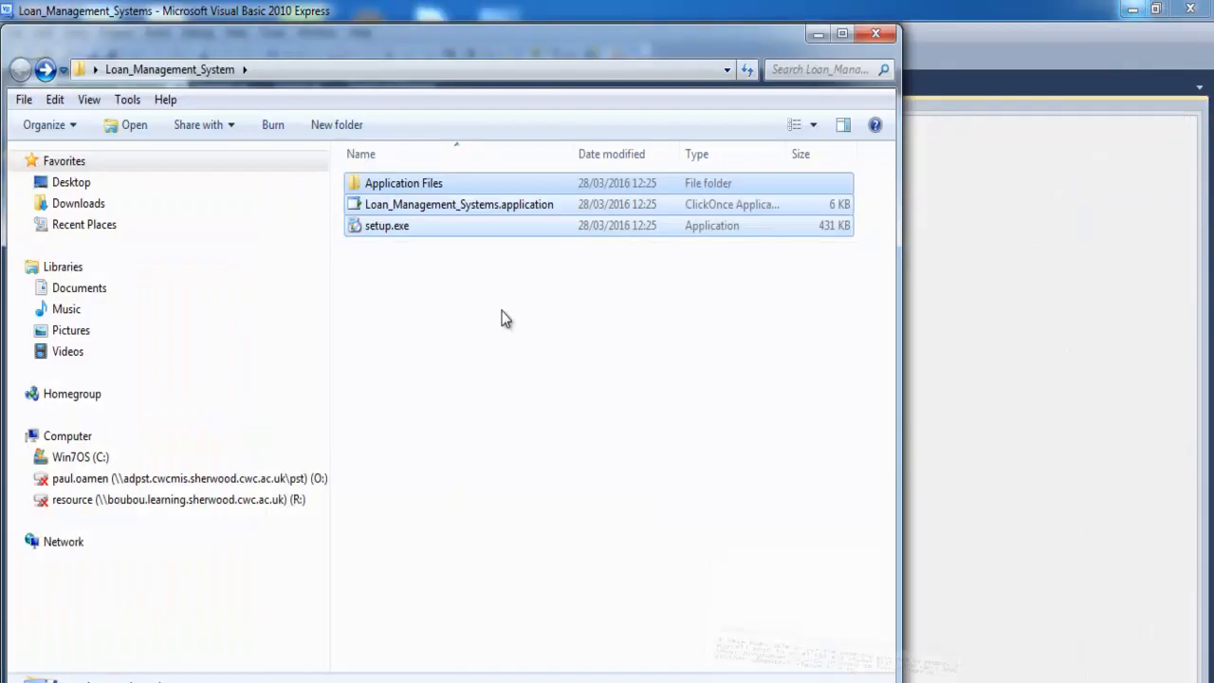
{"action": "left_click", "coordinate": [433, 297]}
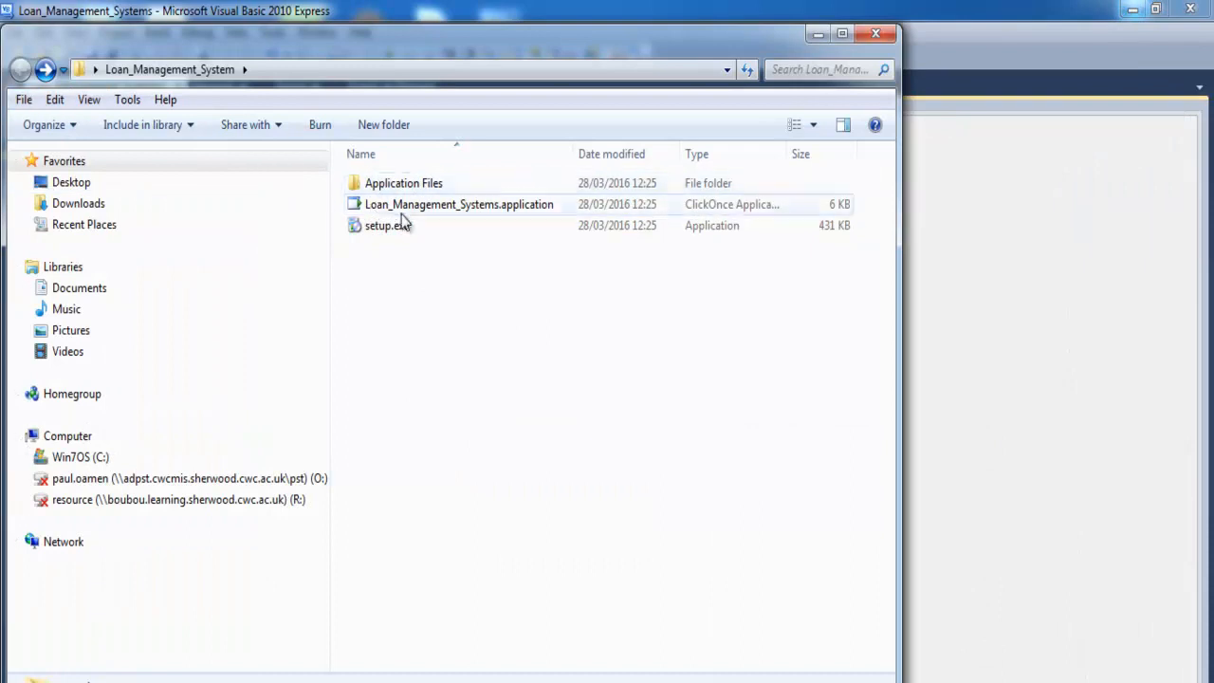
Step: Reopen the Loan_Management_System folder from the Desktop and install the application with setup.exe, allowing the unknown publisher
{"action": "left_click", "coordinate": [61, 184]}
{"action": "left_click", "coordinate": [640, 369]}
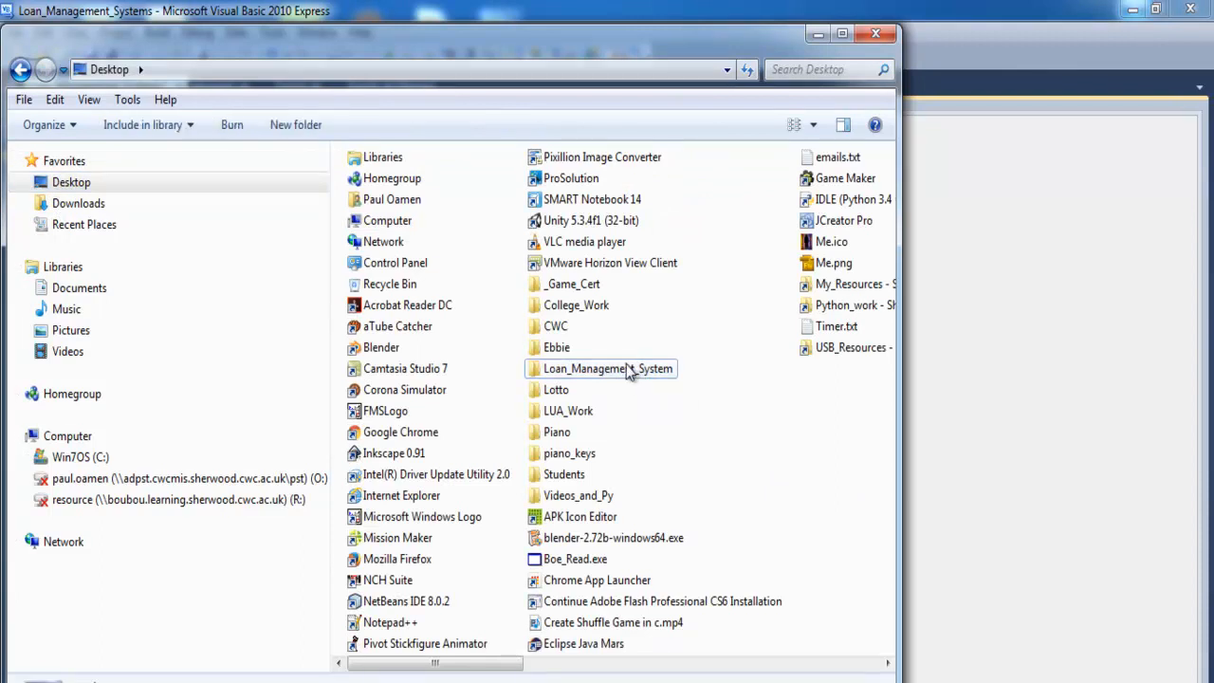
{"action": "double_click", "coordinate": [624, 370]}
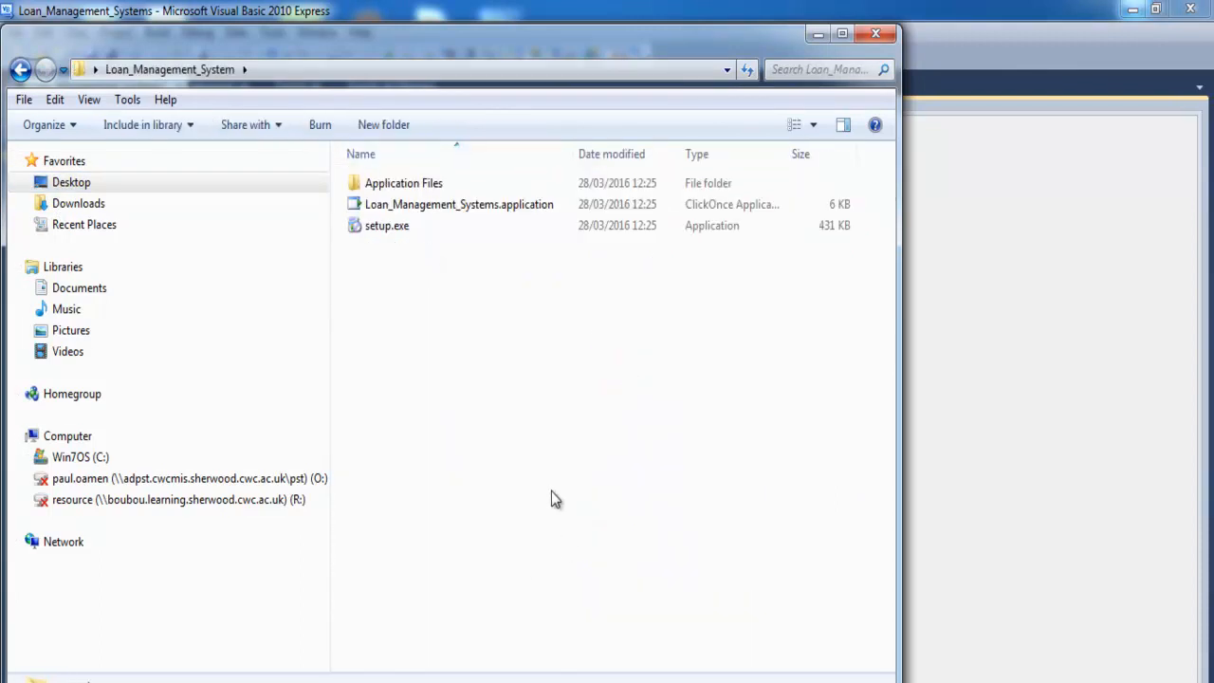
{"action": "left_click", "coordinate": [393, 234]}
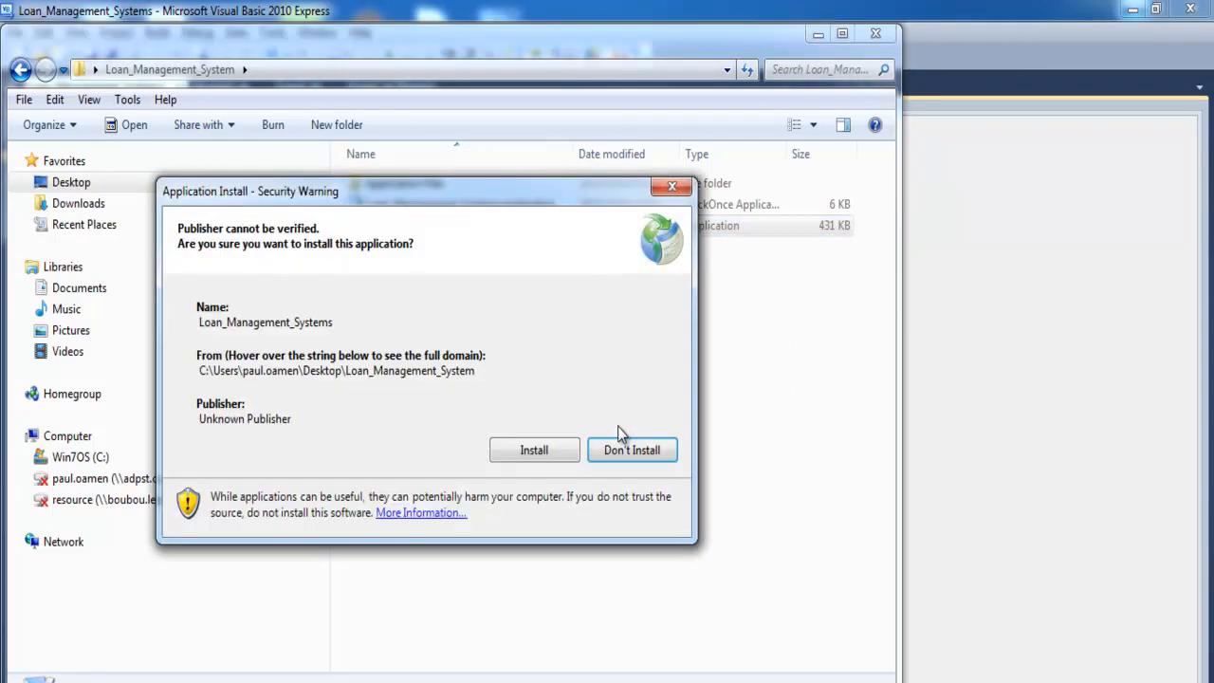
{"action": "left_click", "coordinate": [529, 452]}
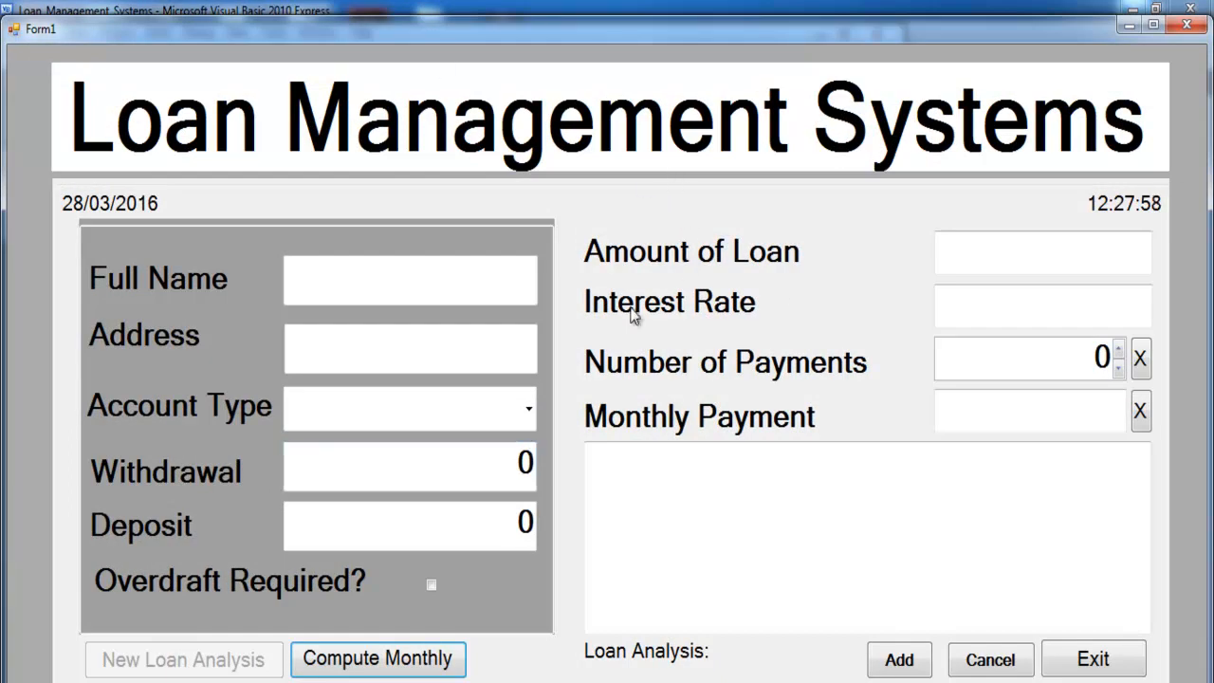
Step: Close the running form and the folder window, and launch the installed loan application from its shortcut on the Windows desktop
{"action": "left_click", "coordinate": [1187, 26]}
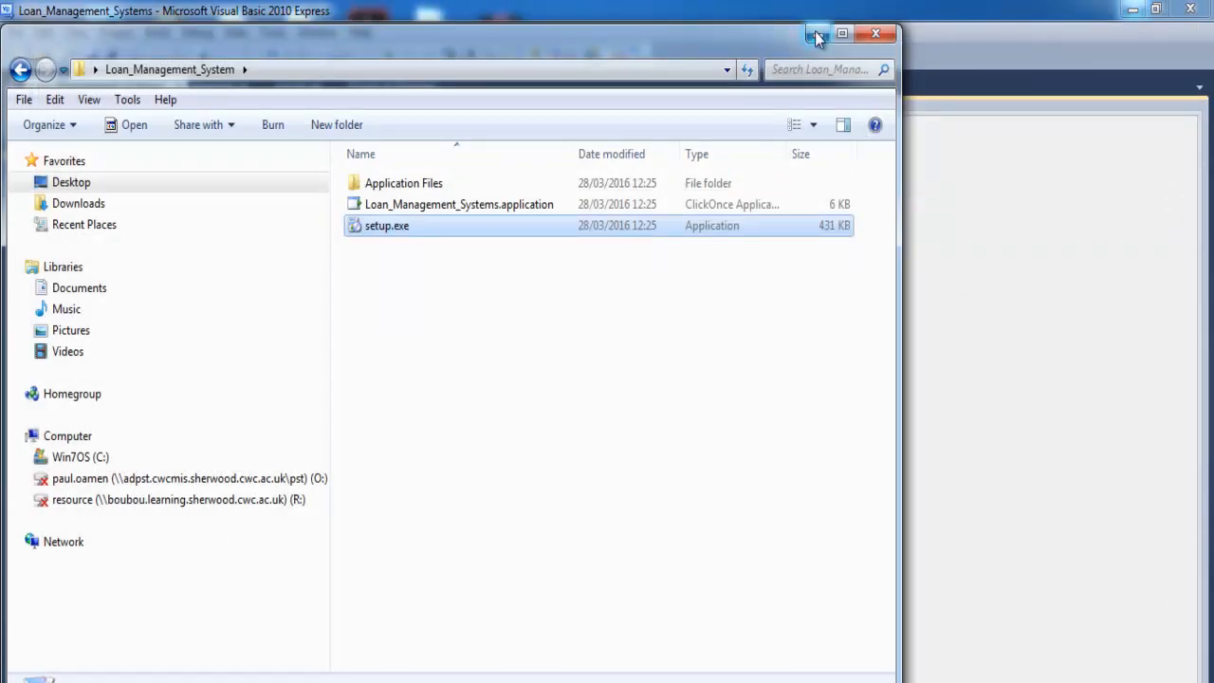
{"action": "left_click", "coordinate": [875, 35]}
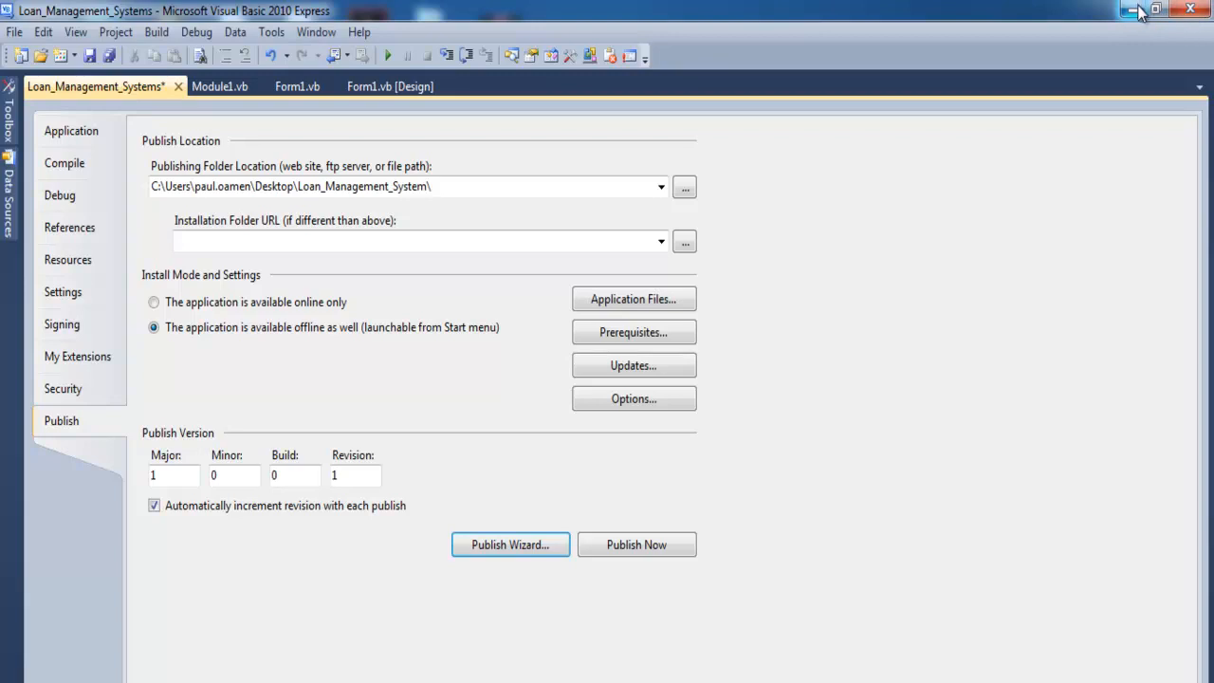
{"action": "left_click", "coordinate": [1138, 11]}
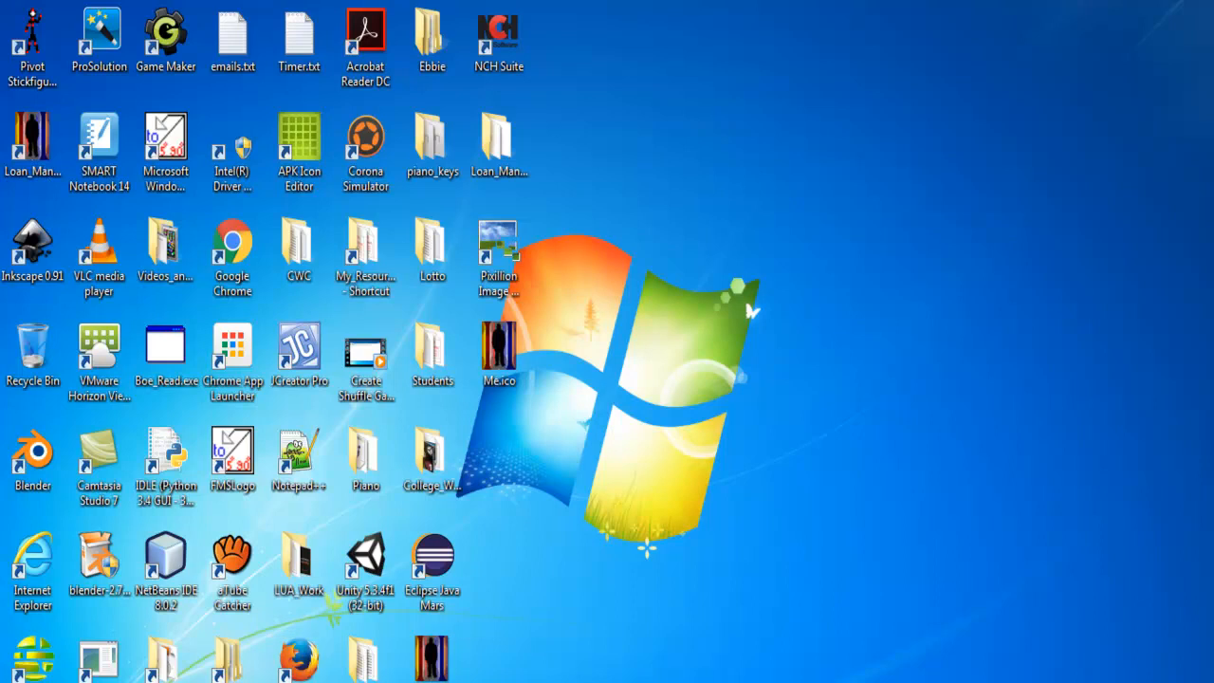
{"action": "left_click", "coordinate": [45, 118]}
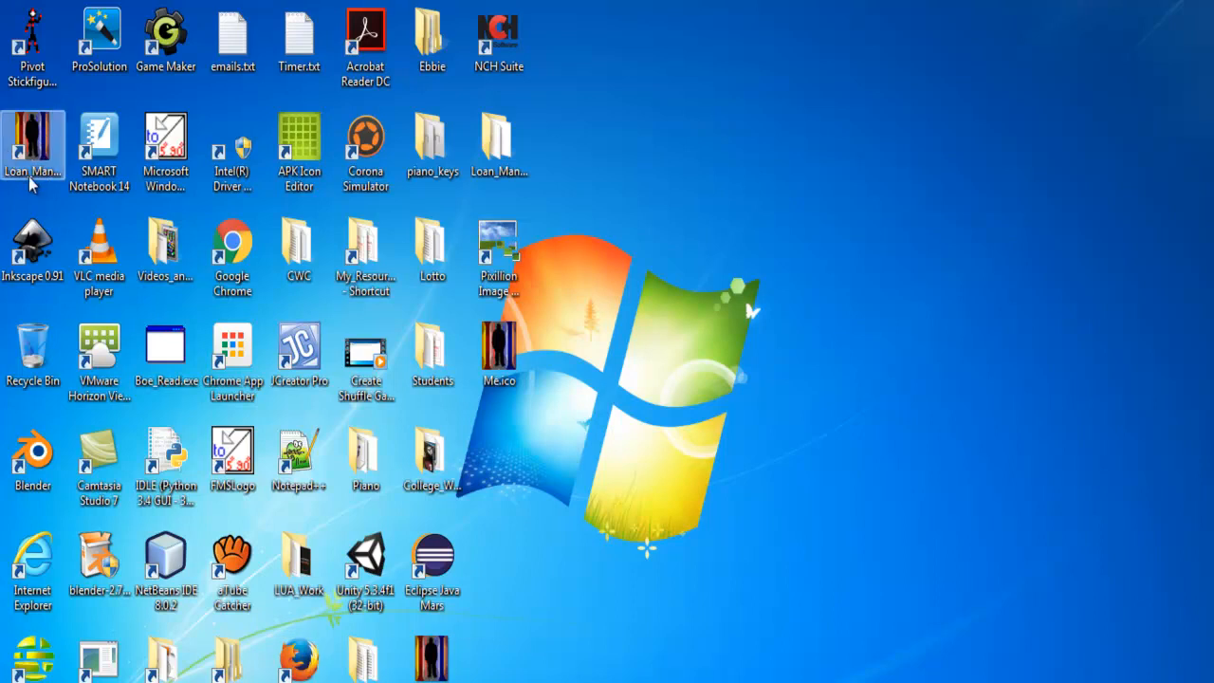
{"action": "double_click", "coordinate": [34, 129]}
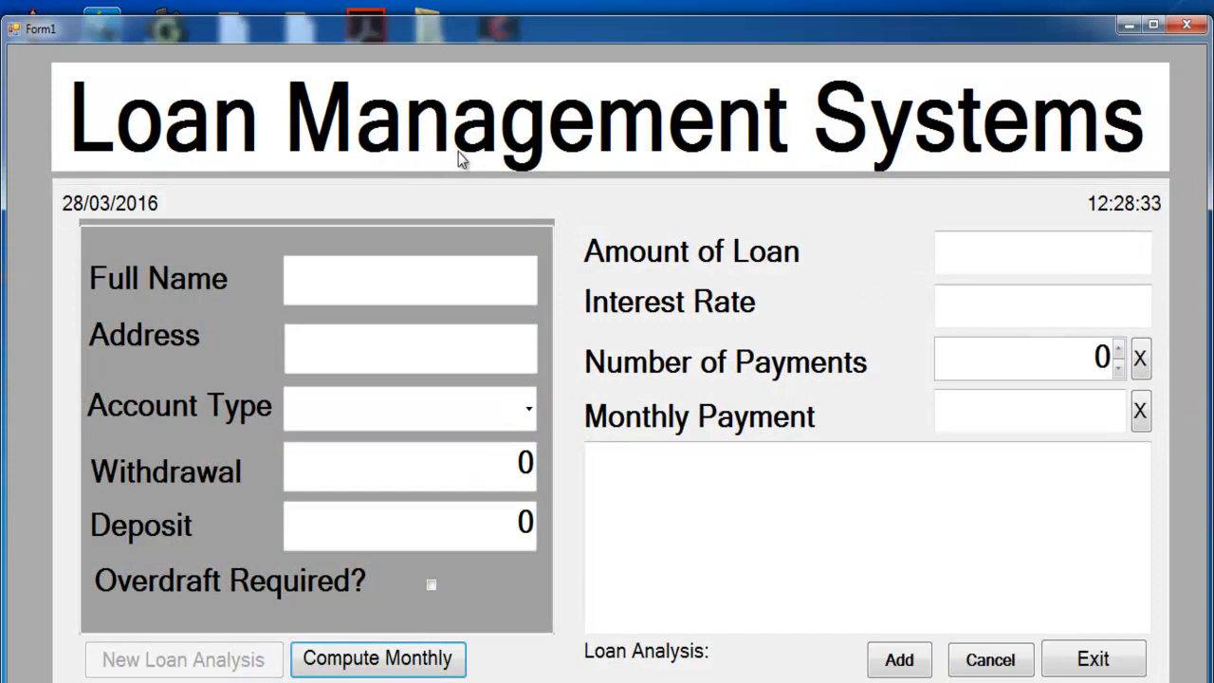
Step: Fill in the loan form's full name as "Exe Completed" and its address as "MAke Exe"
{"action": "left_click", "coordinate": [361, 278]}
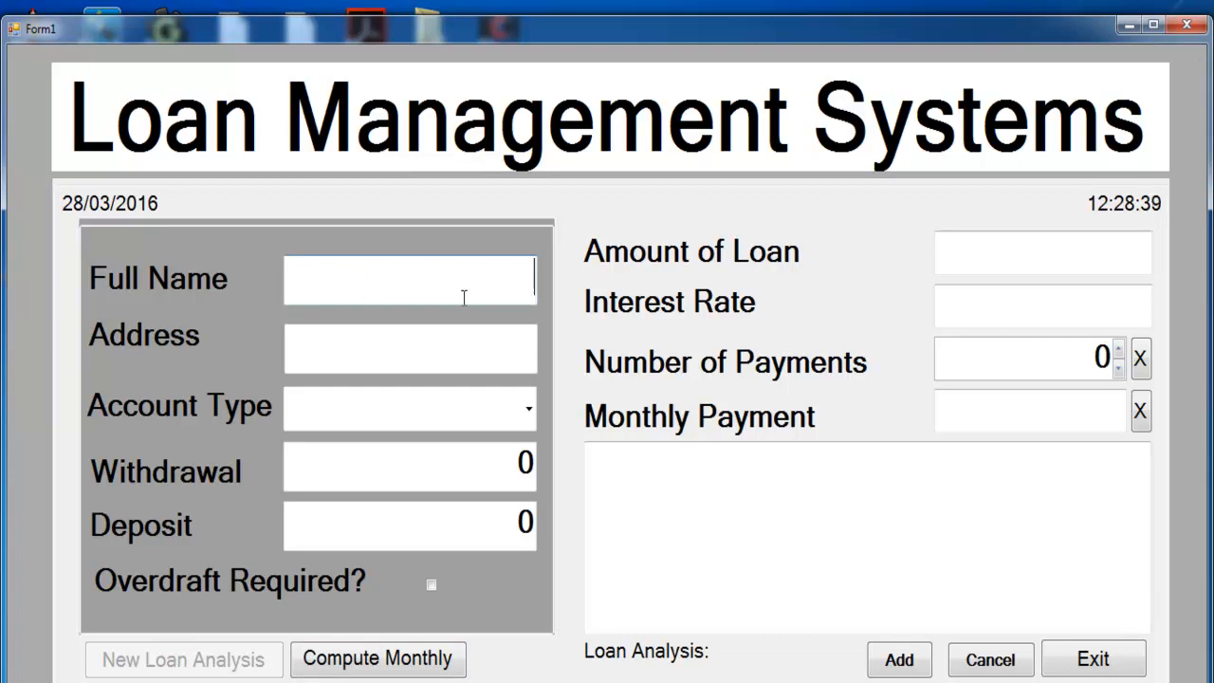
{"action": "type", "text": "Exe Compl"}
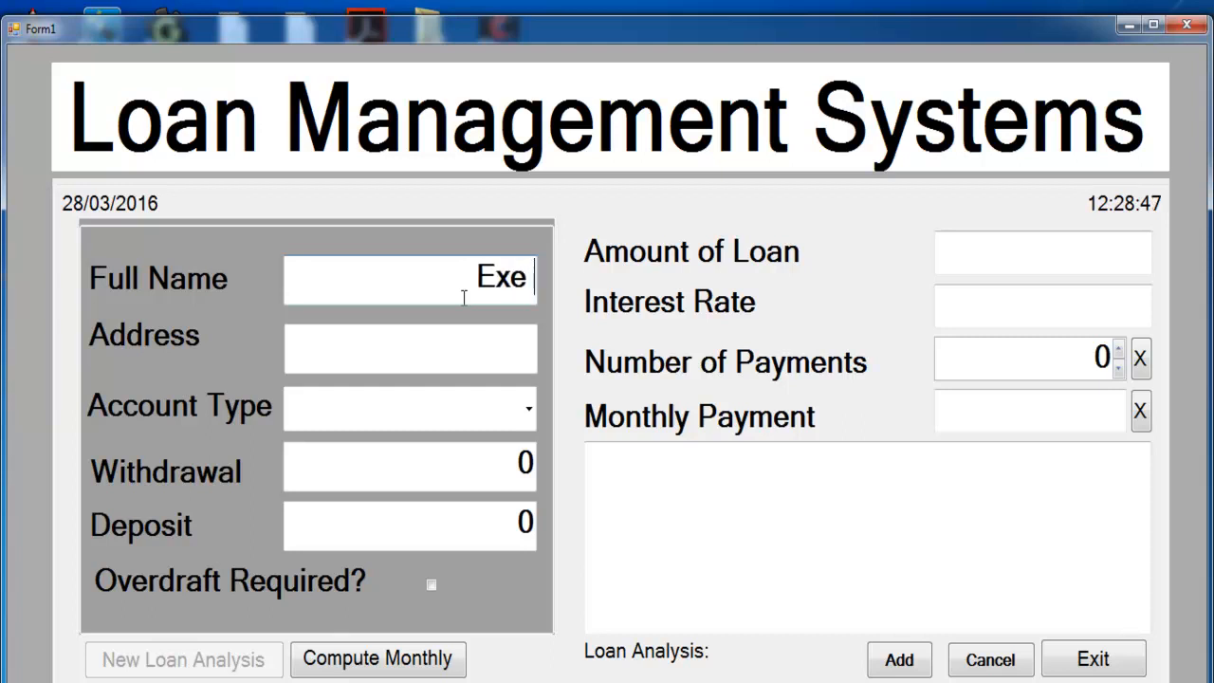
{"action": "type", "text": "eted"}
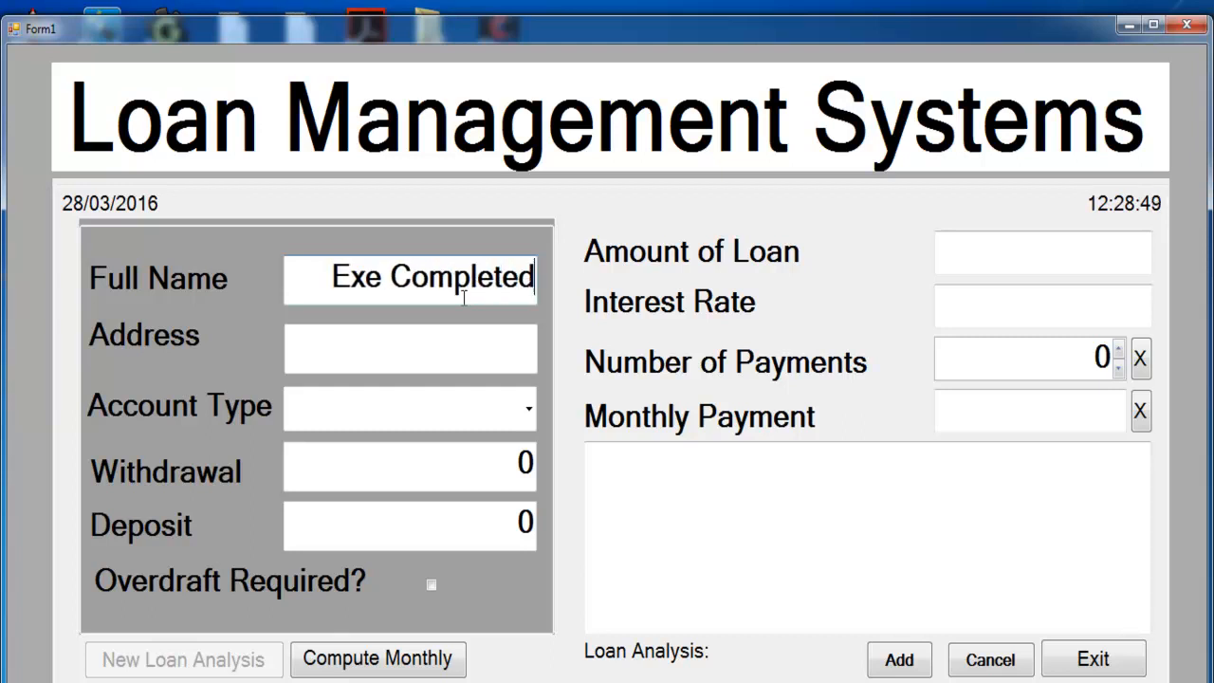
{"action": "left_click", "coordinate": [423, 346]}
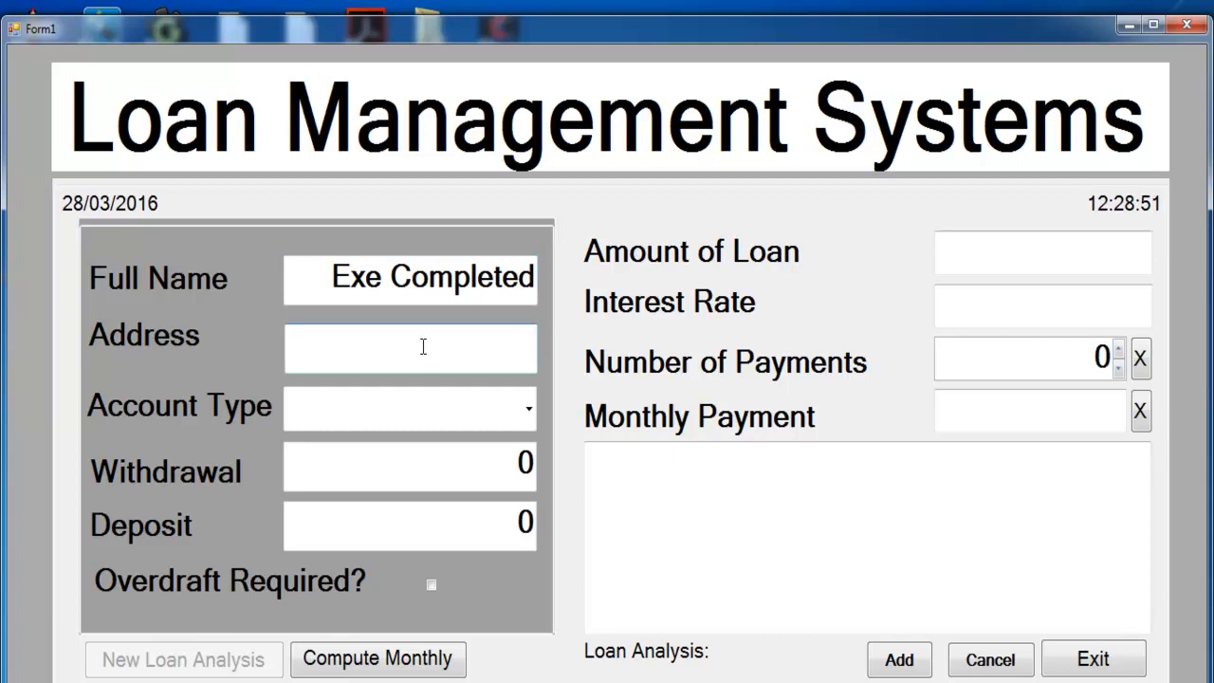
{"action": "type", "text": "MAke "}
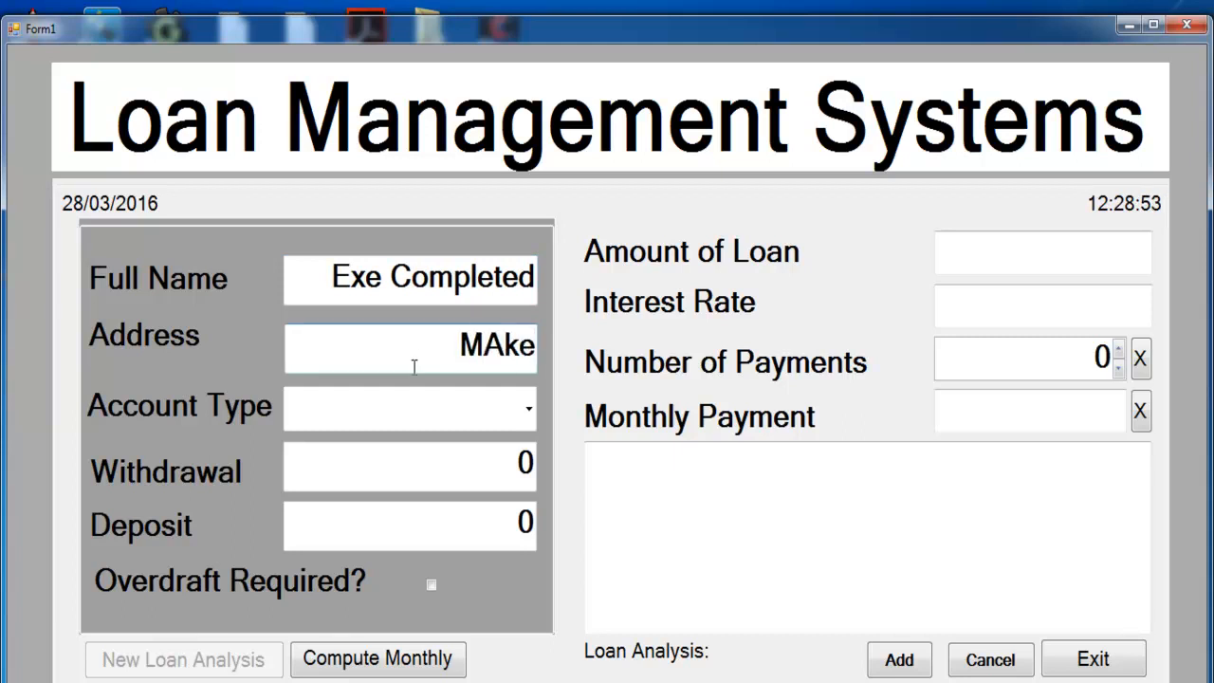
{"action": "type", "text": "Exe"}
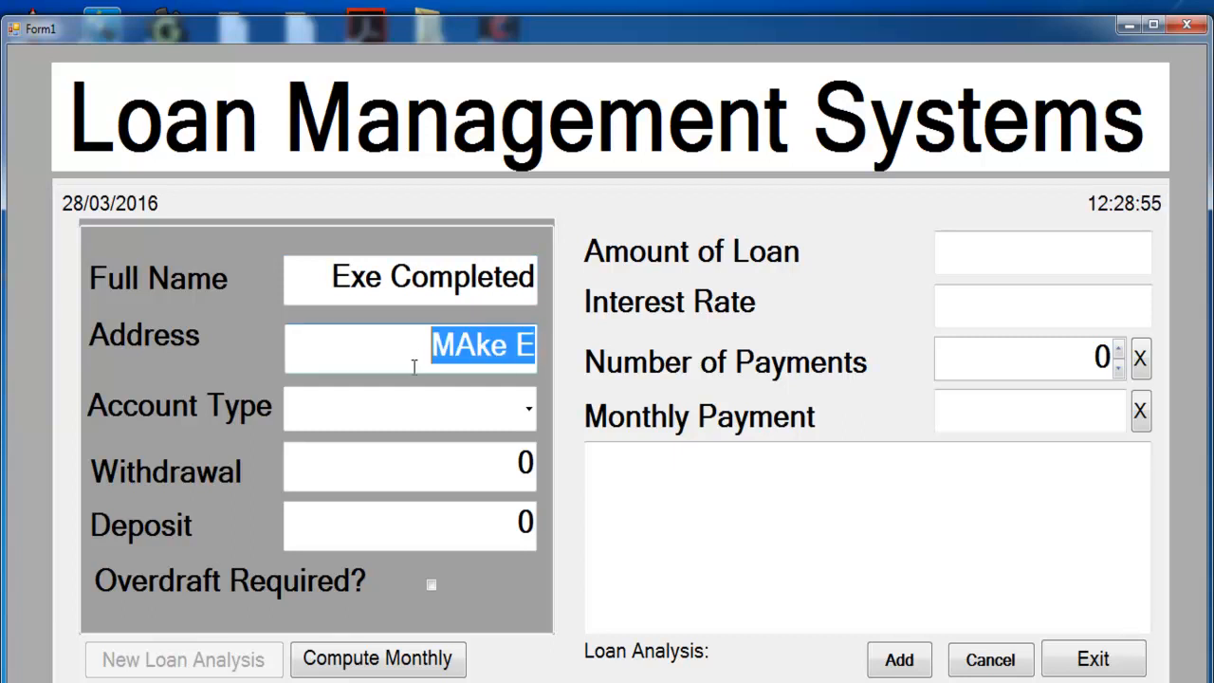
Step: Set the account type to Savings Account and mark the overdraft as required
{"action": "left_click", "coordinate": [446, 408]}
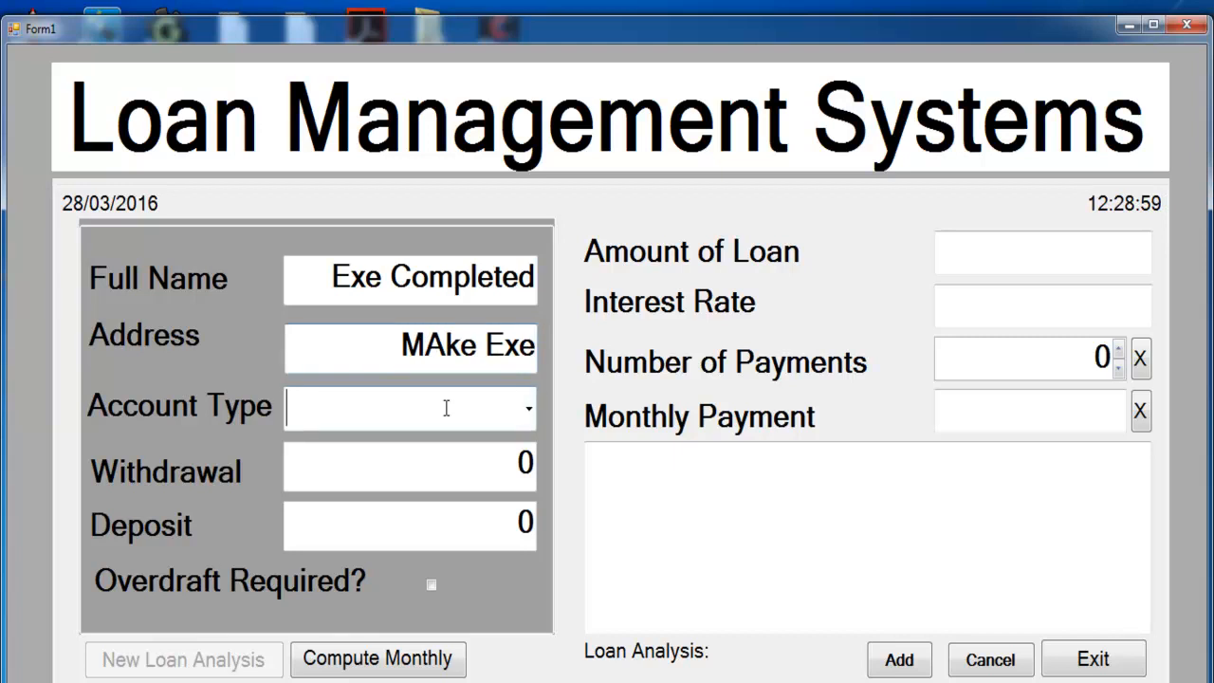
{"action": "left_click", "coordinate": [528, 409]}
{"action": "left_click", "coordinate": [406, 496]}
{"action": "left_click", "coordinate": [520, 480]}
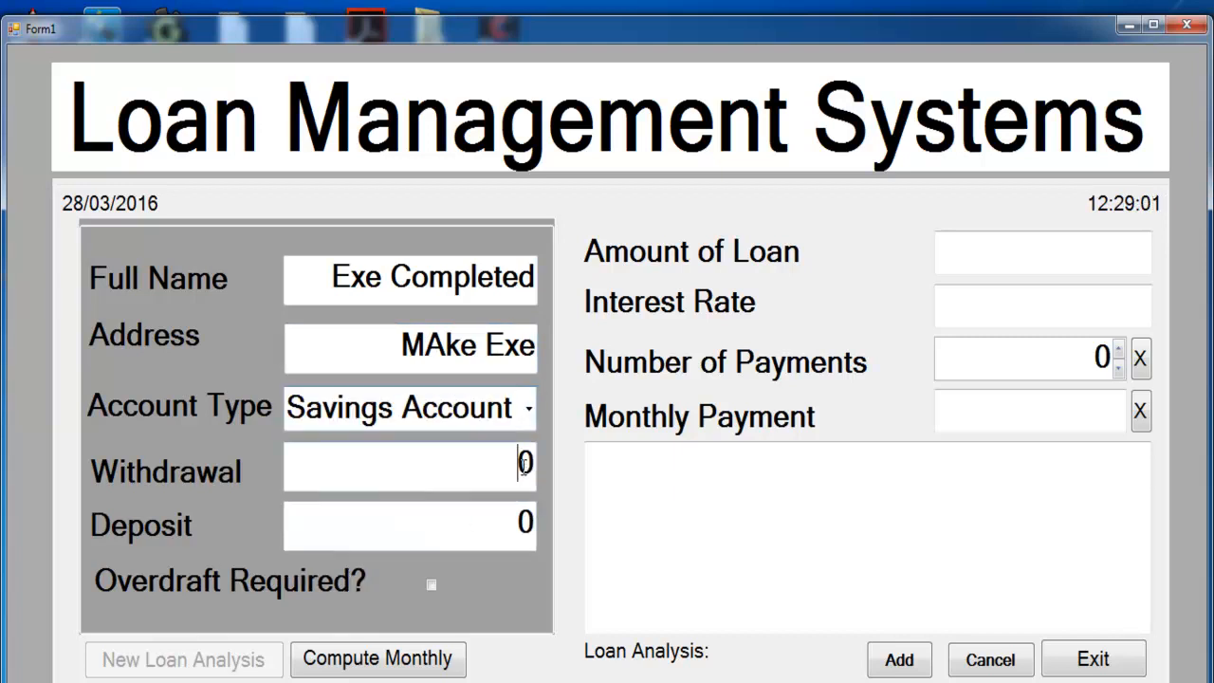
{"action": "left_click", "coordinate": [512, 512]}
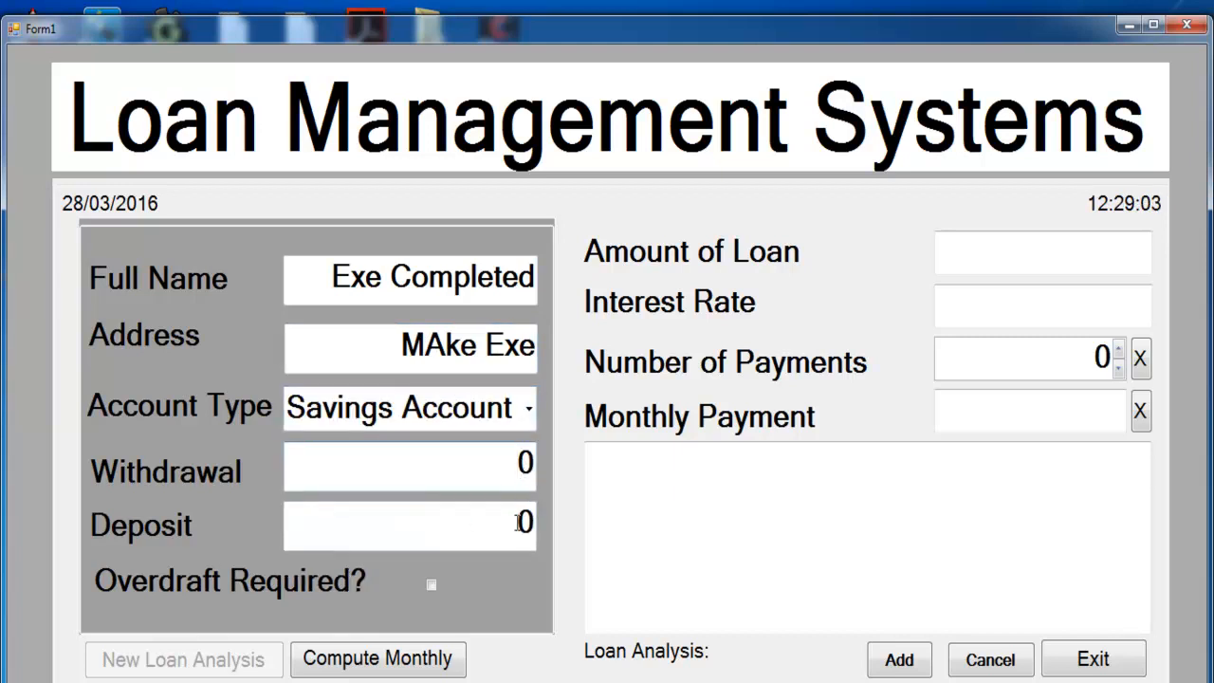
{"action": "left_click", "coordinate": [432, 584]}
Step: Set the amount of loan to 34567 and the interest rate to 7
{"action": "left_click", "coordinate": [1030, 268]}
{"action": "type", "text": "3456789"}
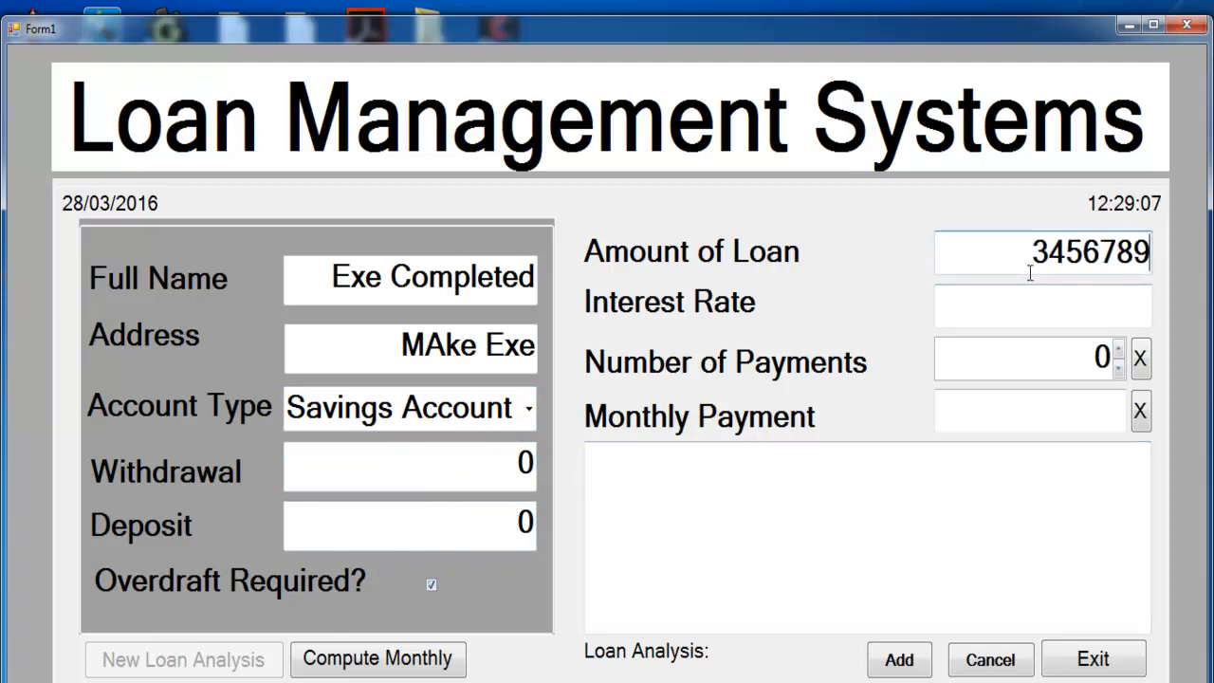
{"action": "key", "text": "BackSpace"}
{"action": "key", "text": "BackSpace"}
{"action": "left_click", "coordinate": [1024, 316]}
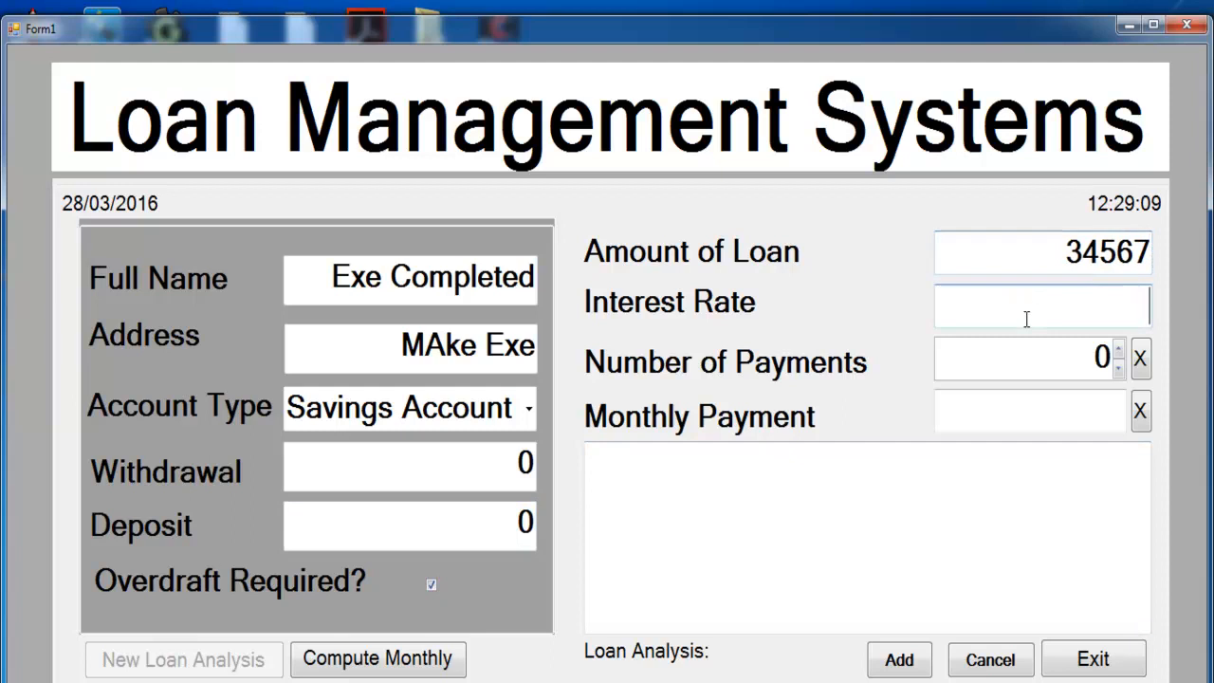
{"action": "type", "text": "7"}
Step: Enter 15 payments and a monthly payment of 50, and compute the monthly loan analysis
{"action": "left_click", "coordinate": [1118, 350]}
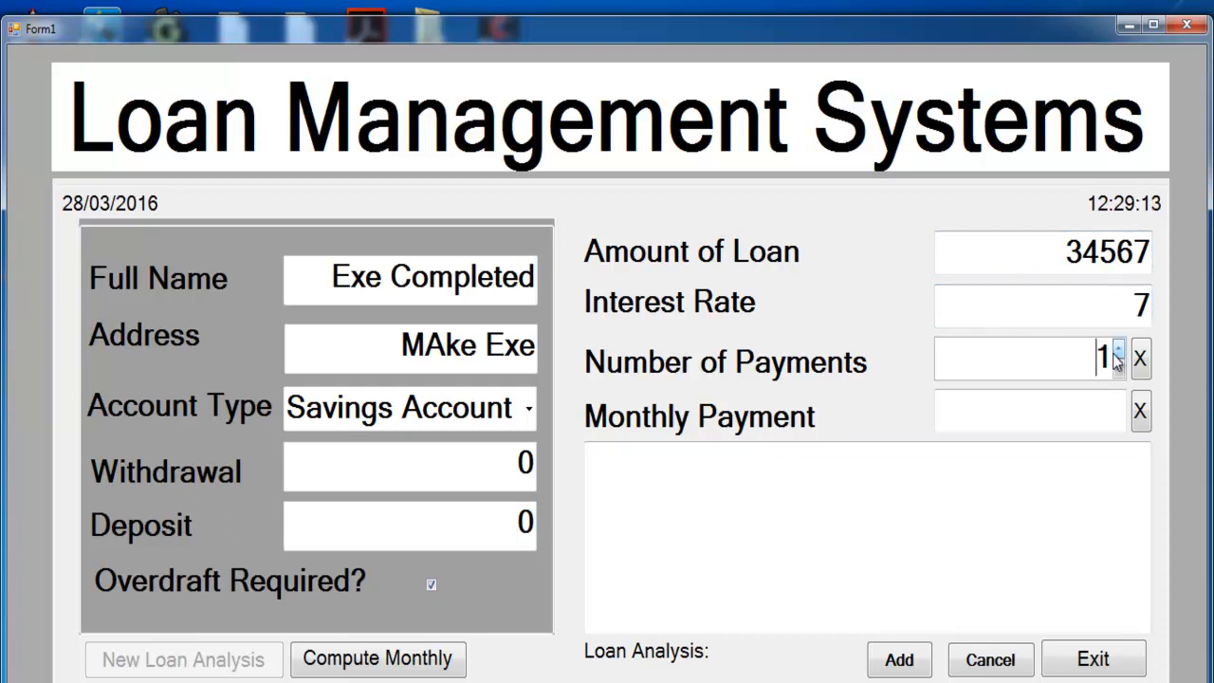
{"action": "left_click_drag", "start_coordinate": [1118, 351], "coordinate": [1118, 351]}
{"action": "left_click", "coordinate": [1098, 409]}
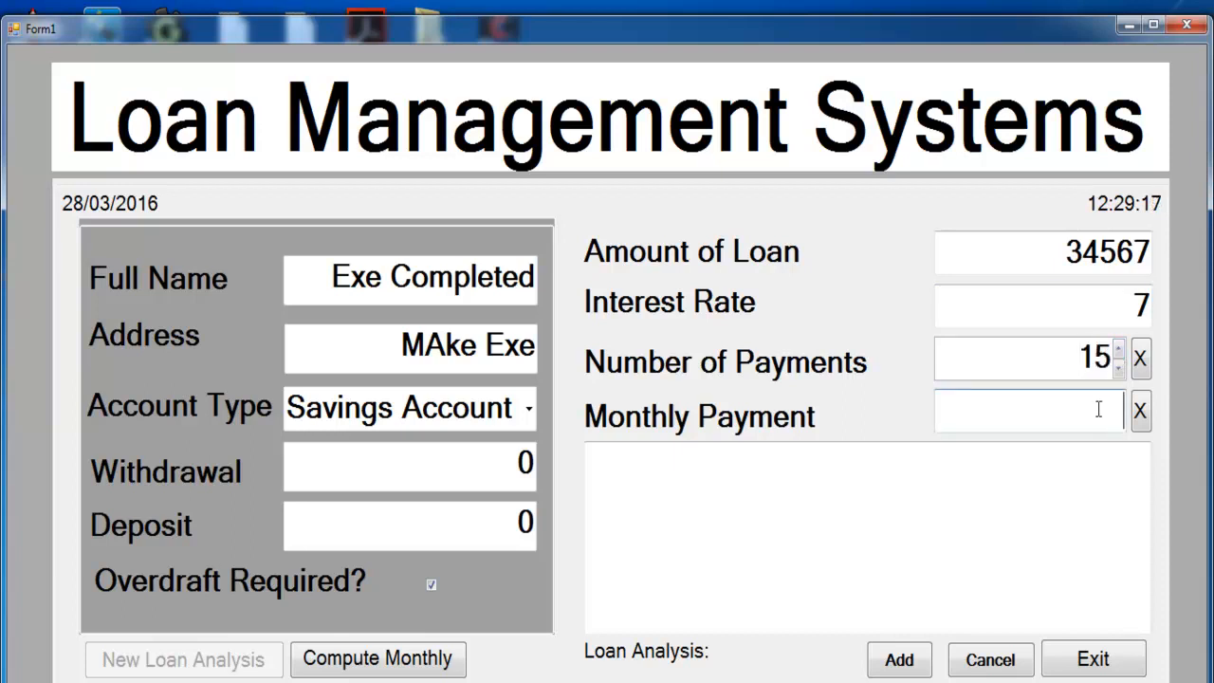
{"action": "type", "text": "50"}
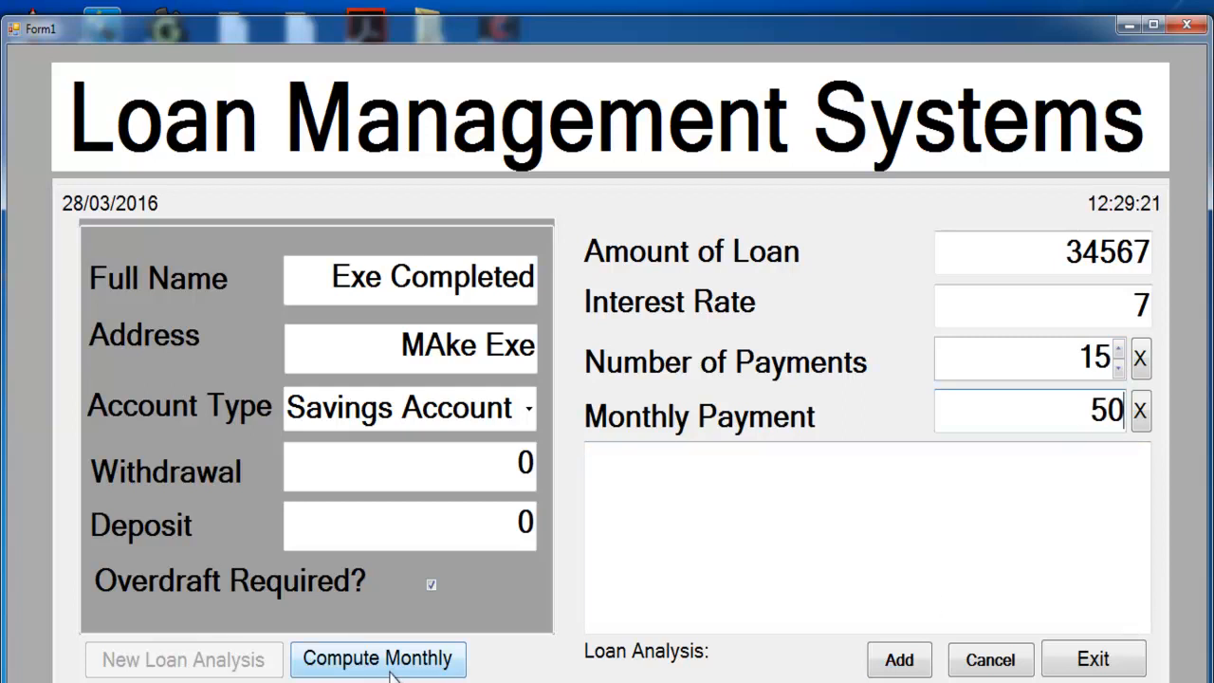
{"action": "left_click", "coordinate": [375, 663]}
{"action": "left_click", "coordinate": [630, 444]}
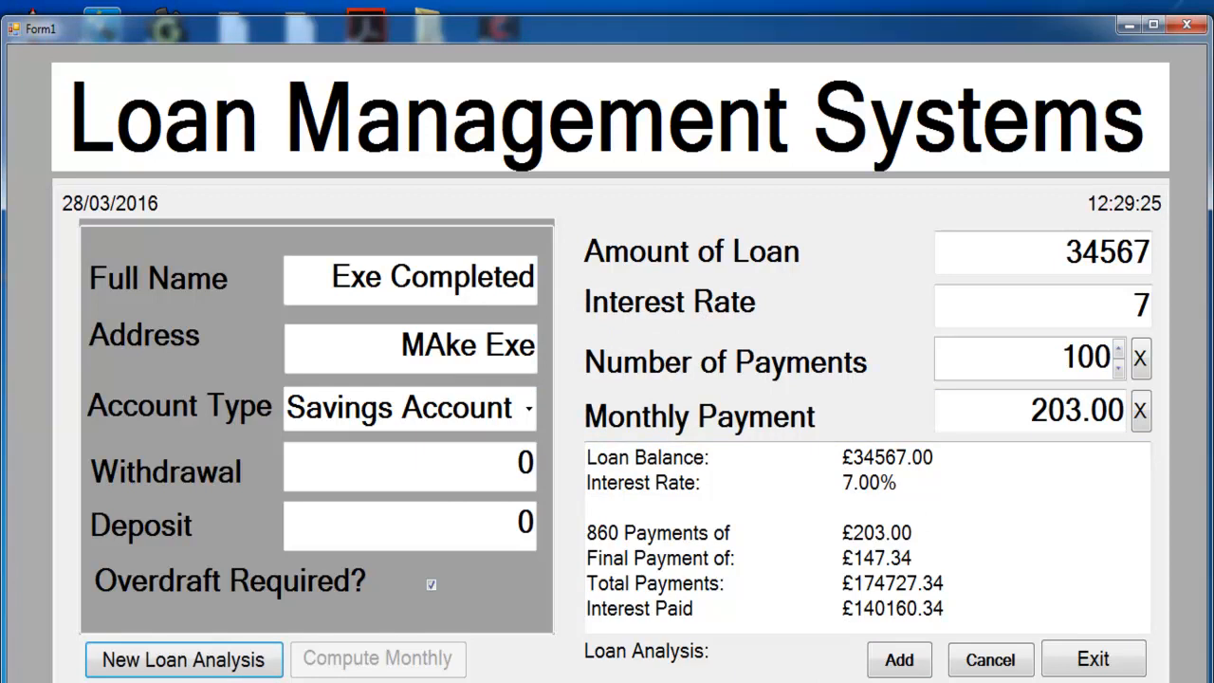